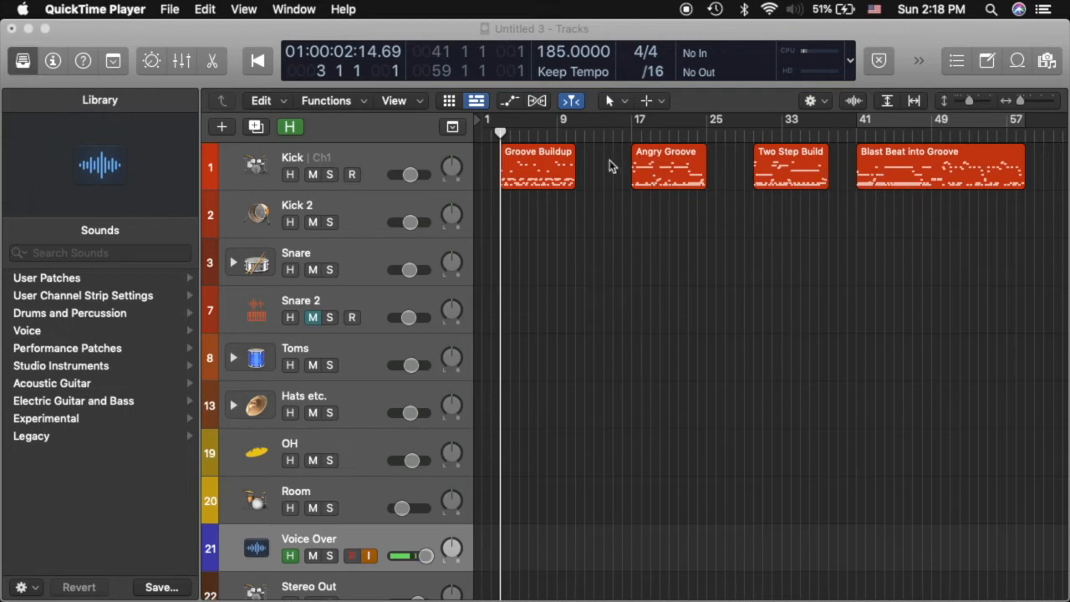
click(854, 135)
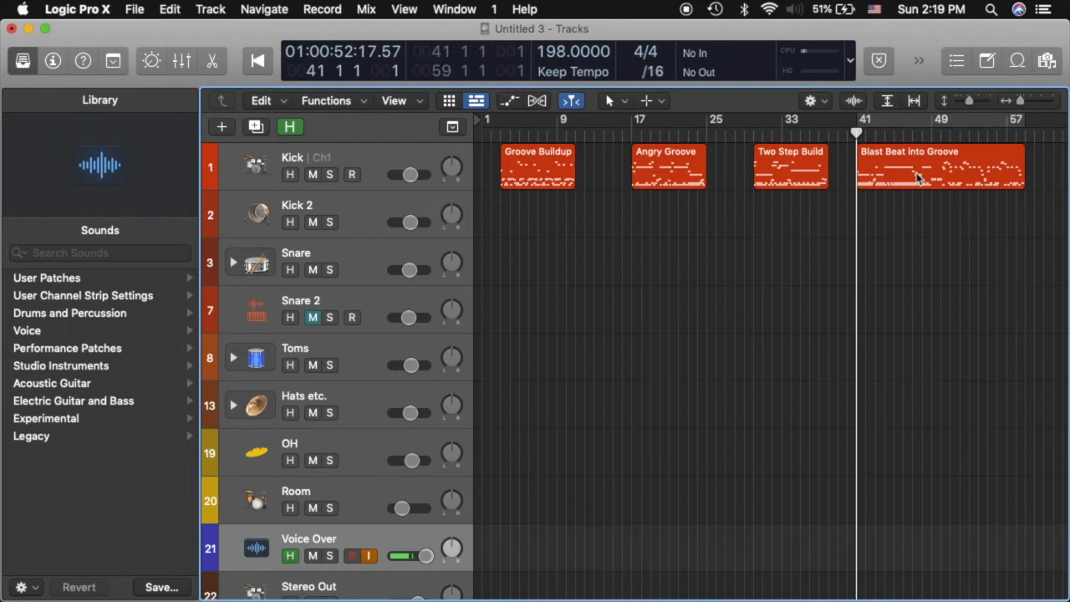
key(super+Left)
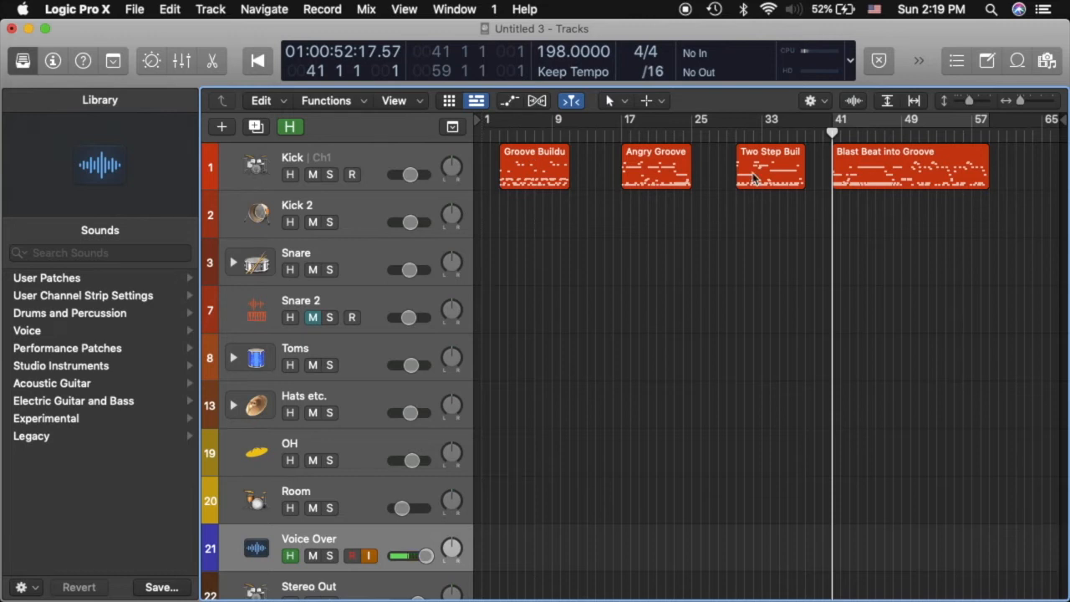
key(Return)
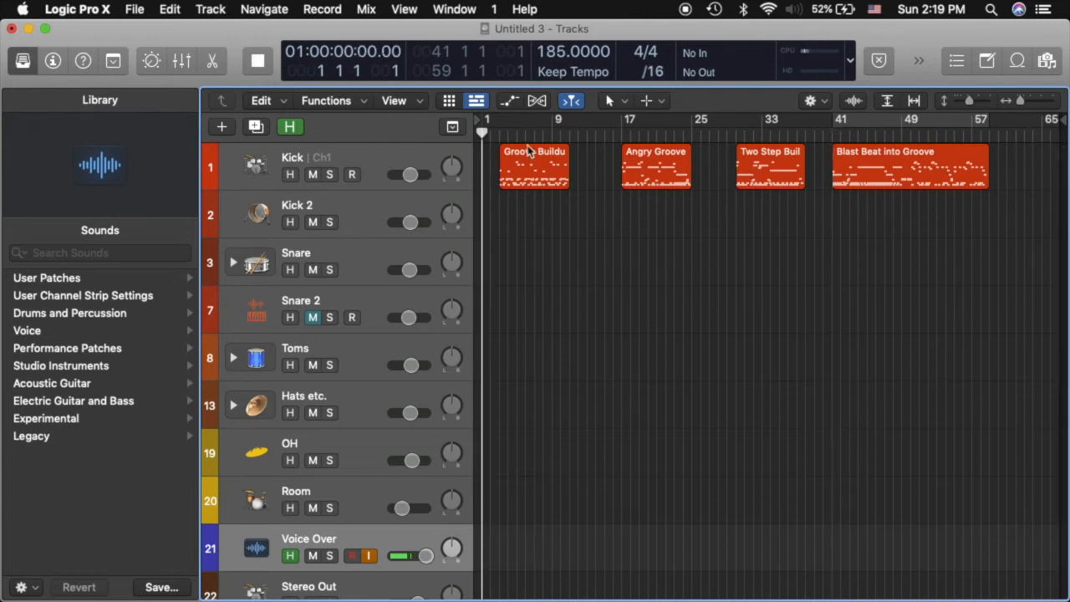
Play back the Groove Buildup region from bar 3, then return the playhead to the region's start
click(500, 136)
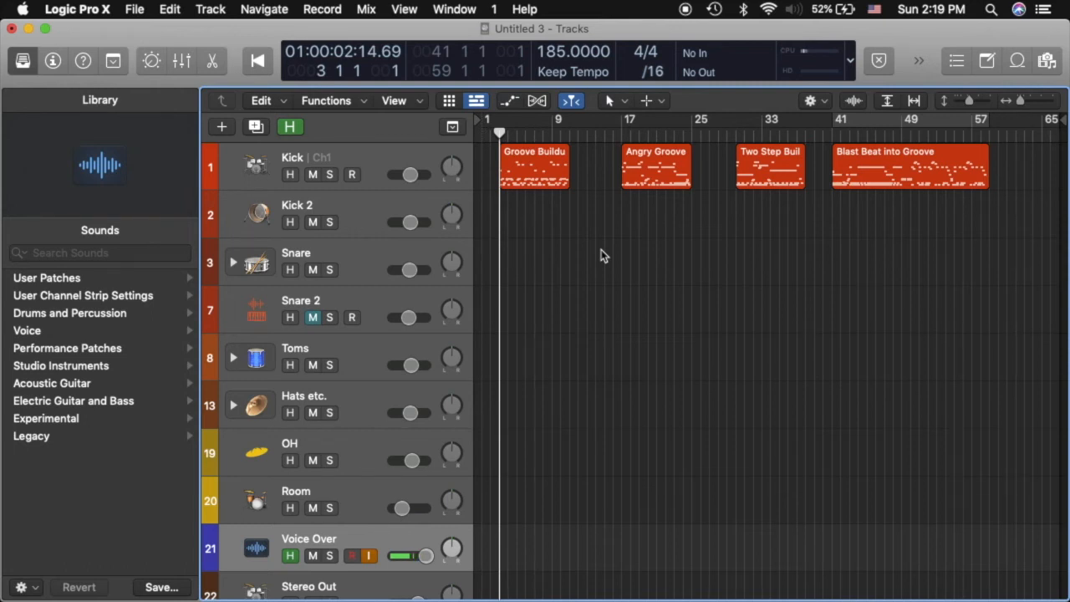
key(super+Right)
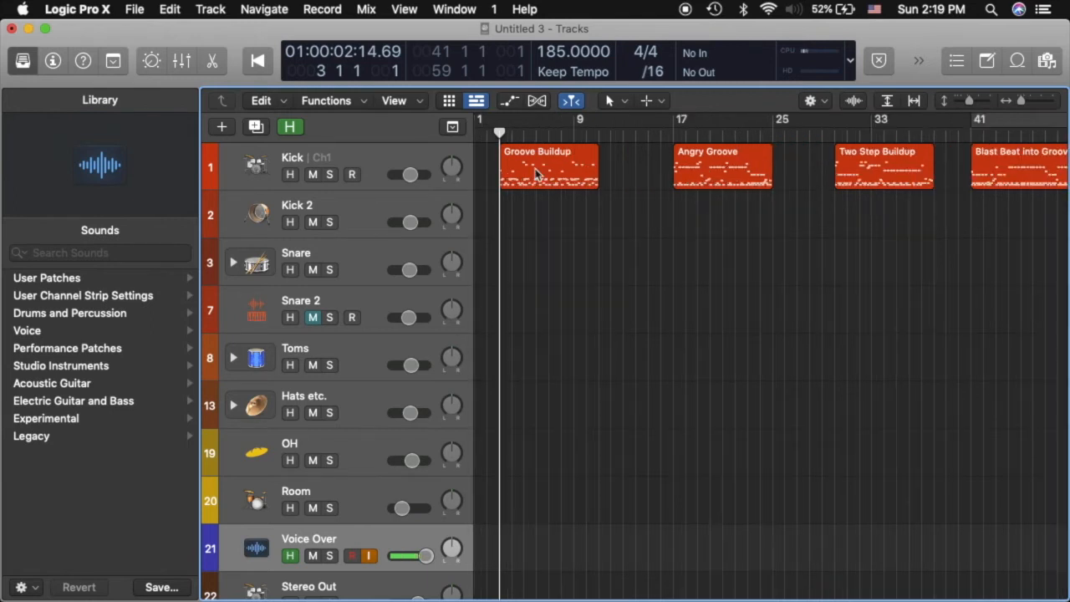
click(536, 173)
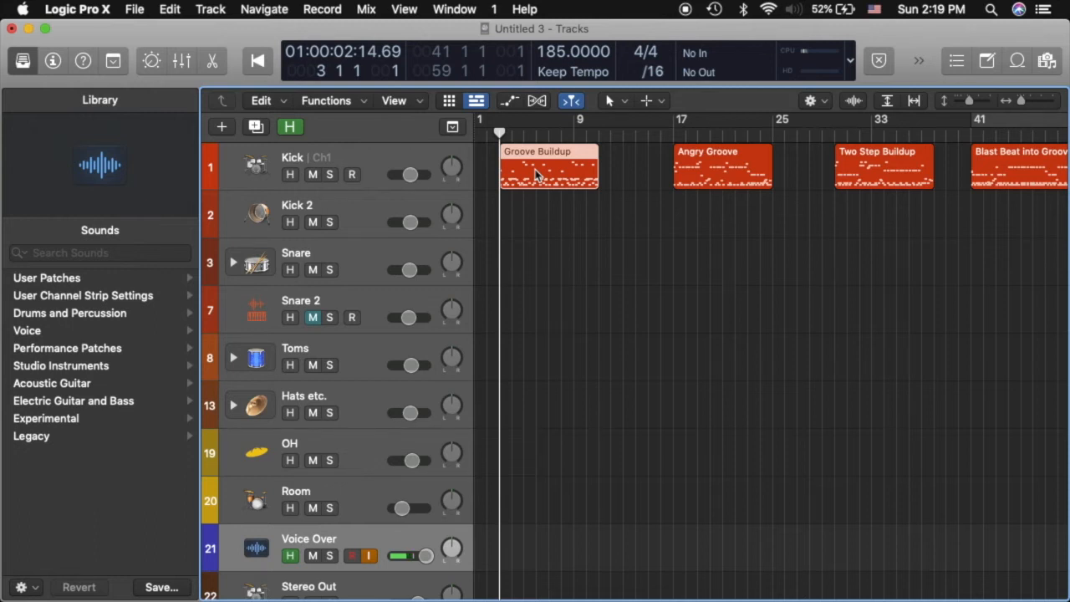
key(space)
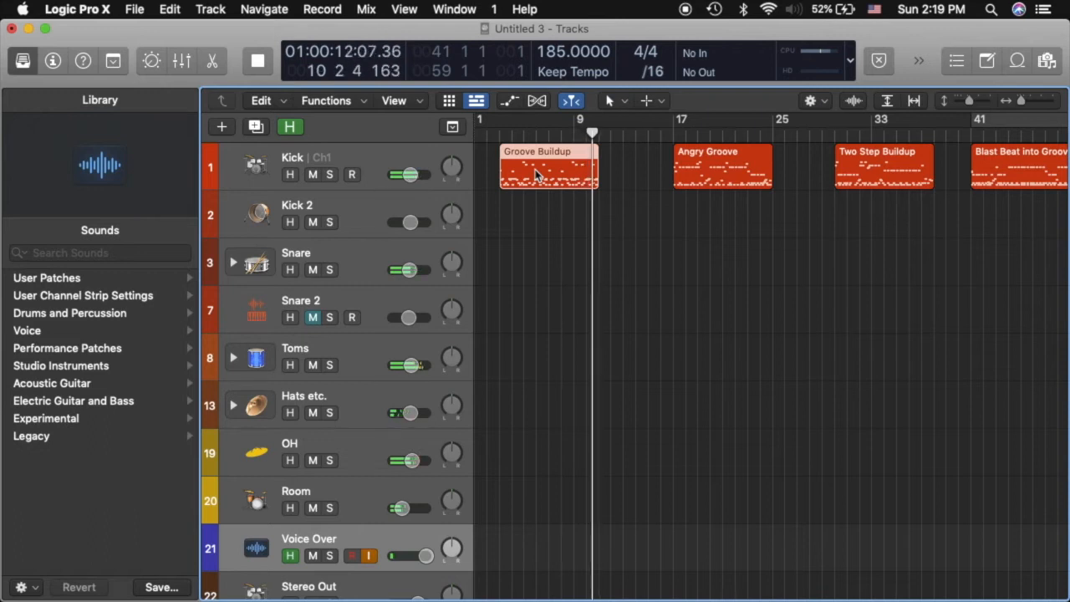
key(space)
key(shift+Return)
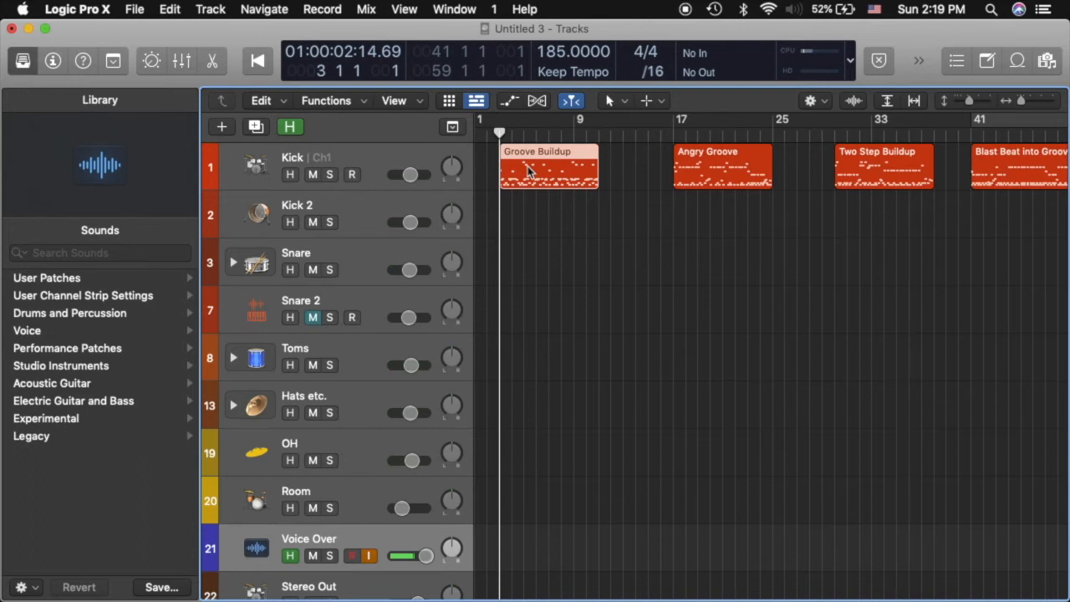
Set the cycle range to the Groove Buildup region, look at its MIDI export command, and switch cycling off
key(super+u)
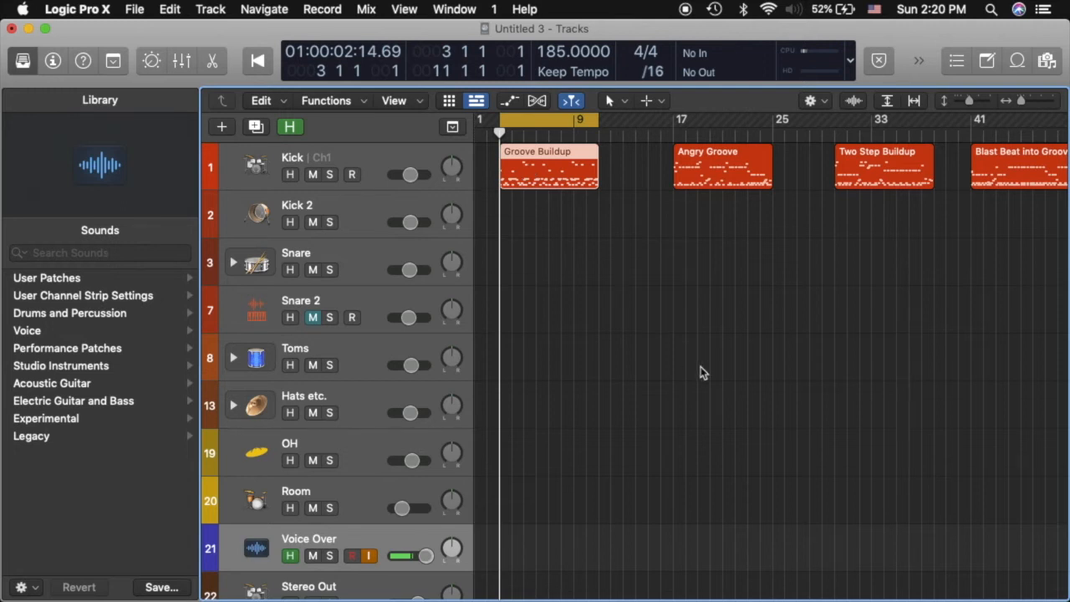
right_click(536, 164)
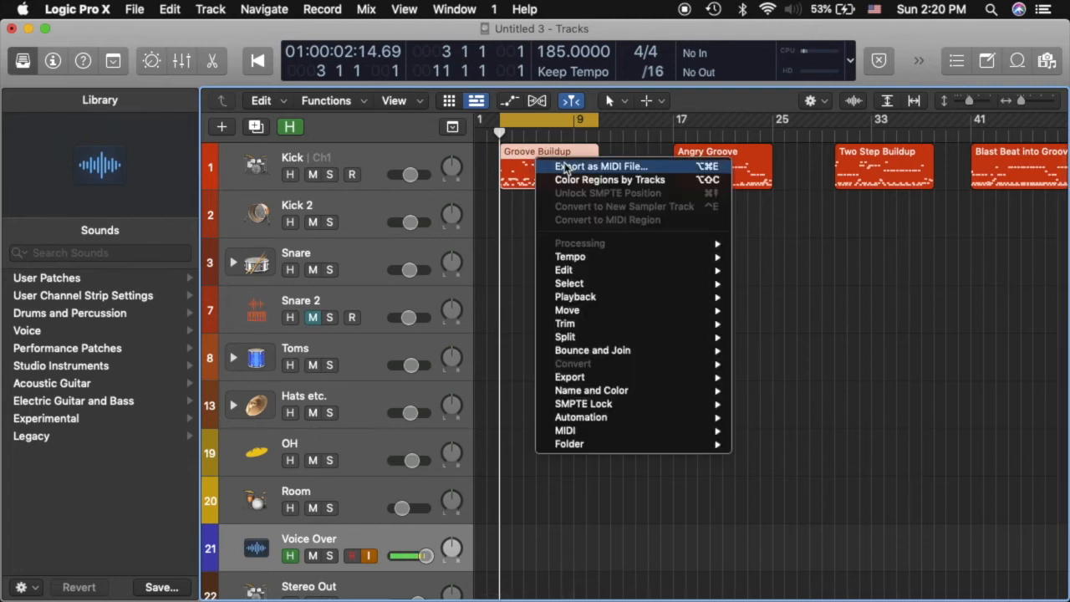
click(515, 219)
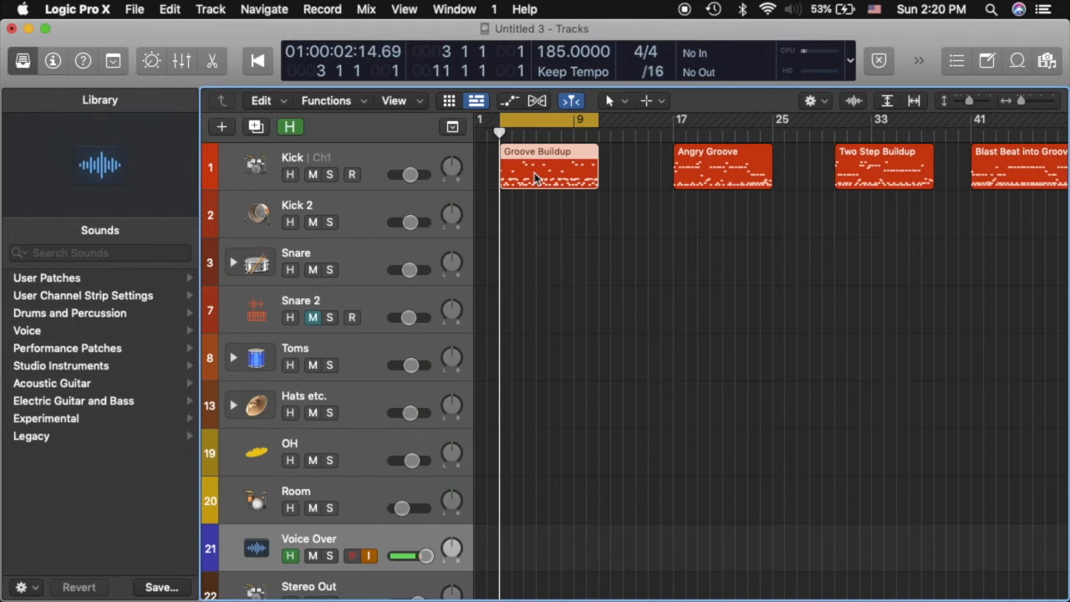
click(570, 123)
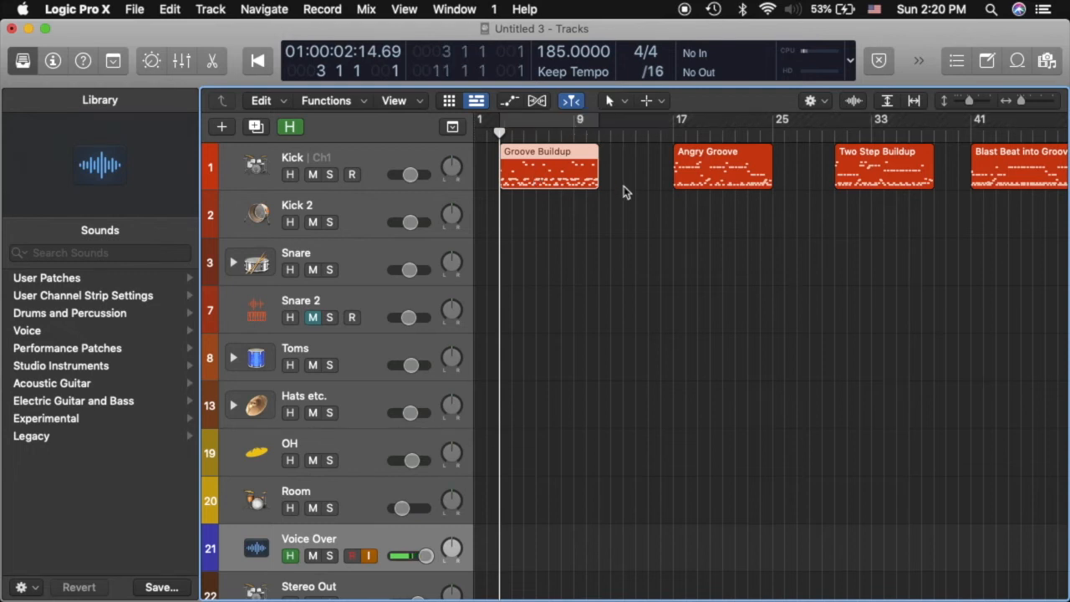
Play back the Angry Groove region from bar 17 with the Voice Over track temporarily muted, and return the playhead to bar 17
click(673, 134)
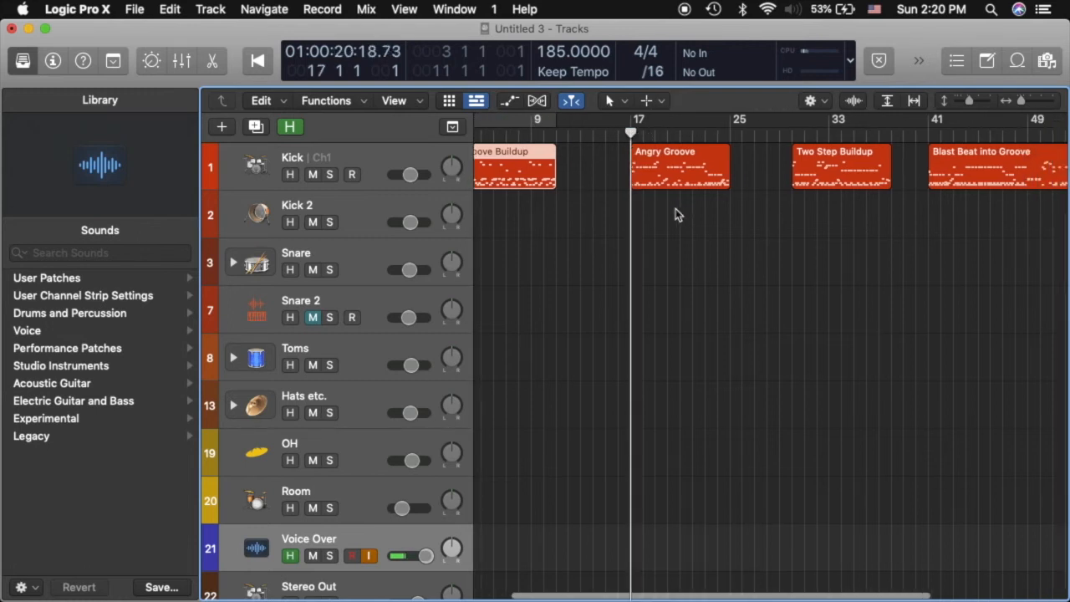
key(space)
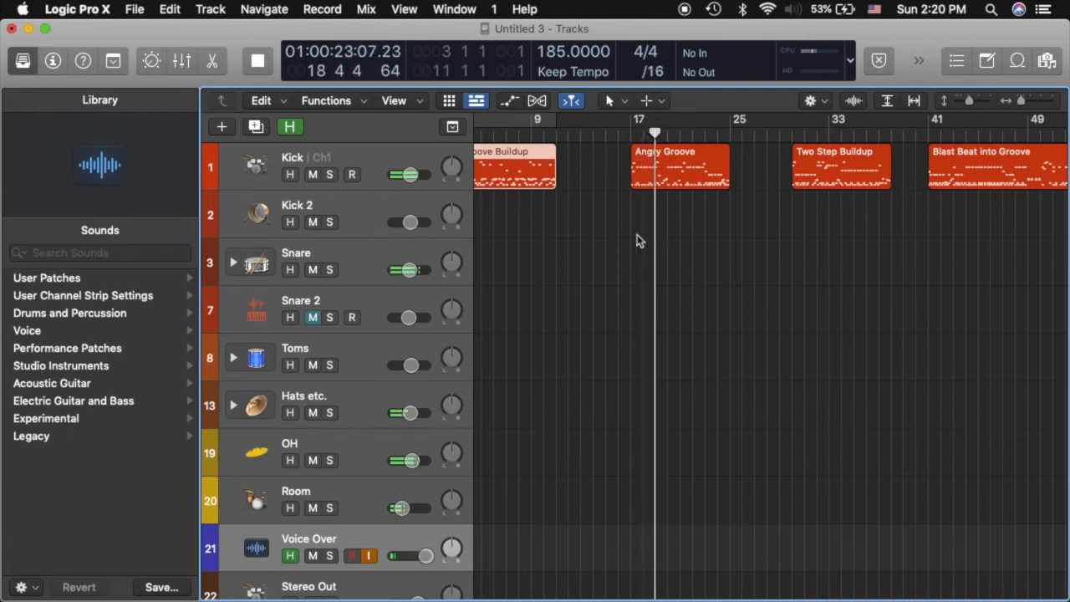
click(314, 556)
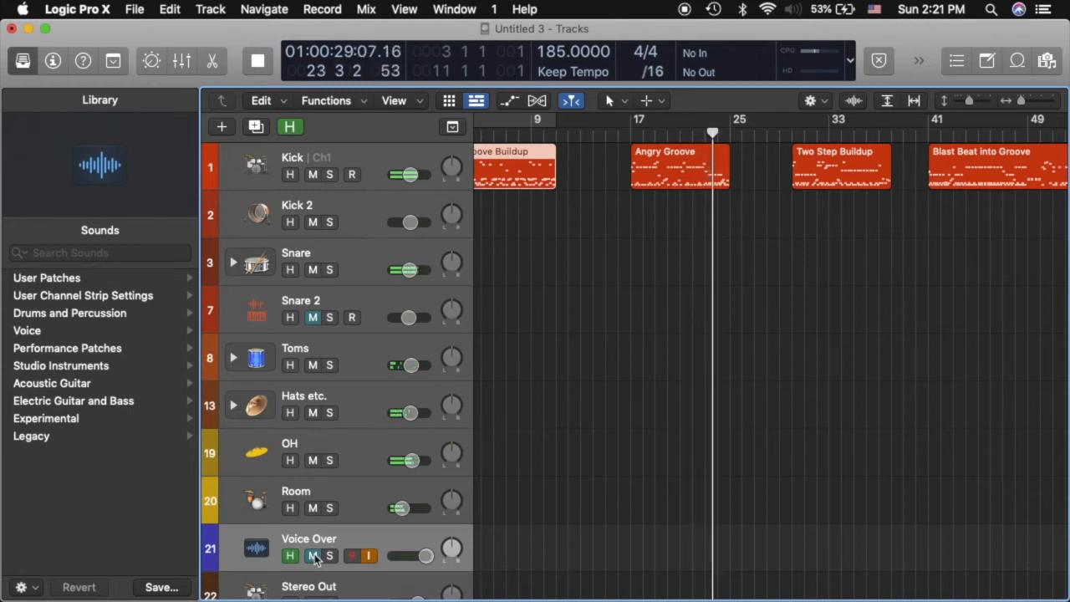
click(313, 556)
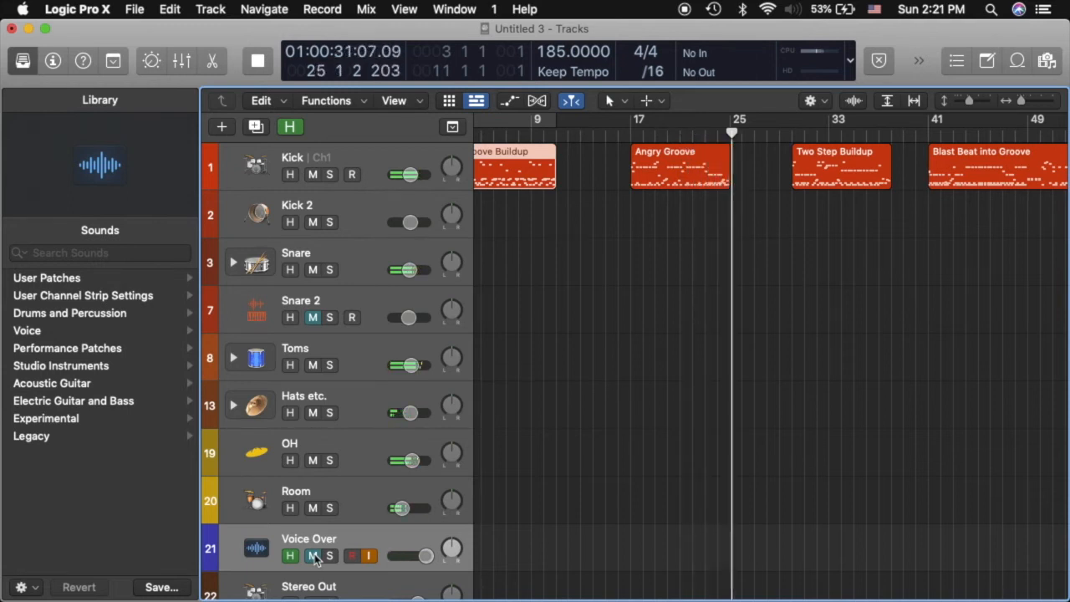
key(space)
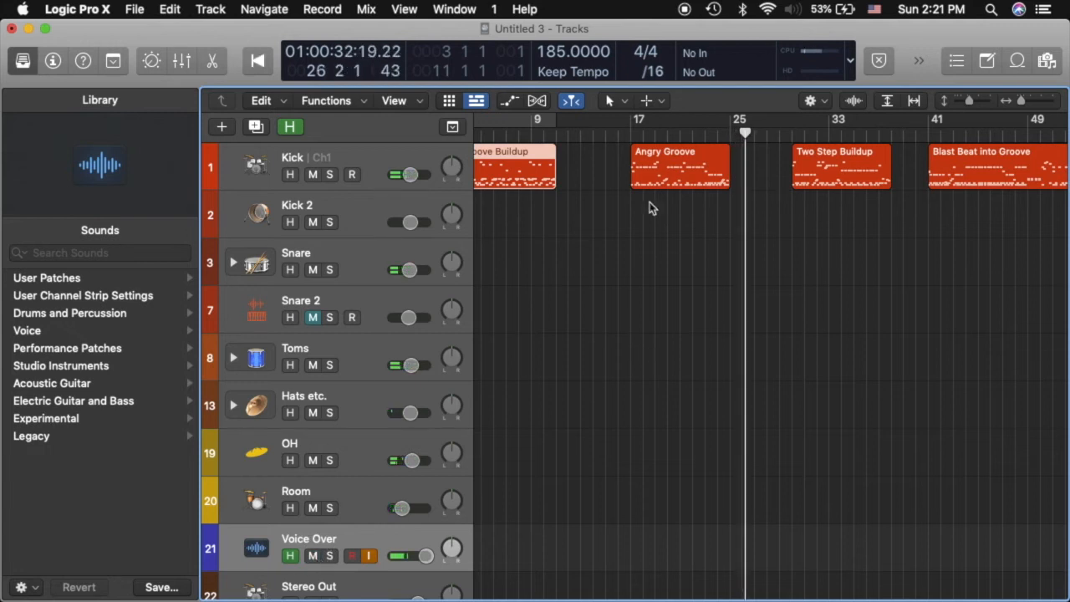
click(631, 136)
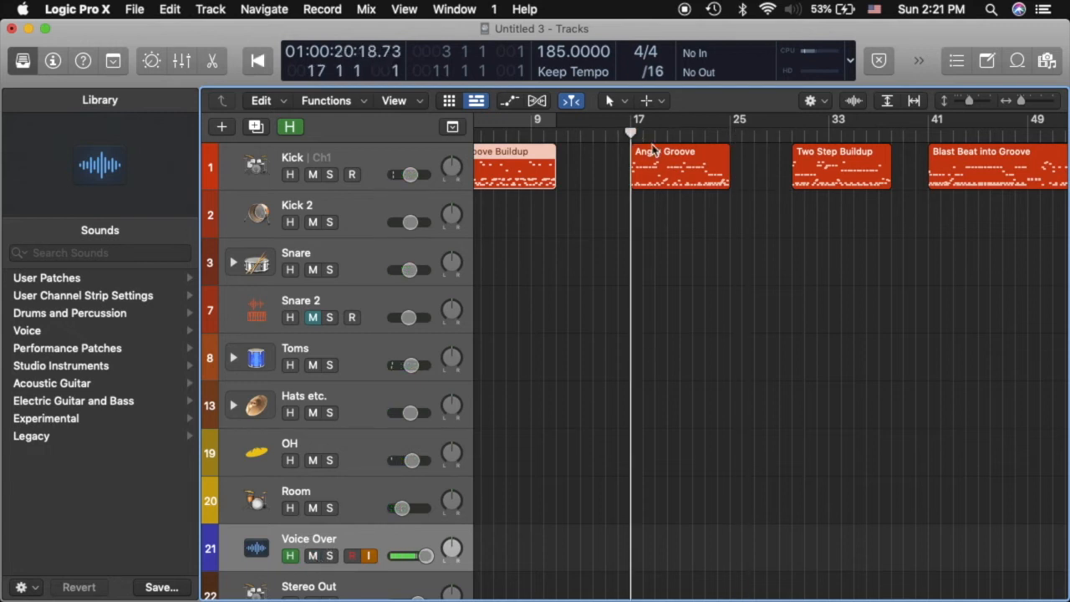
Set the cycle range to the Angry Groove region, bars 17 to 25, and look at its MIDI export command
click(690, 176)
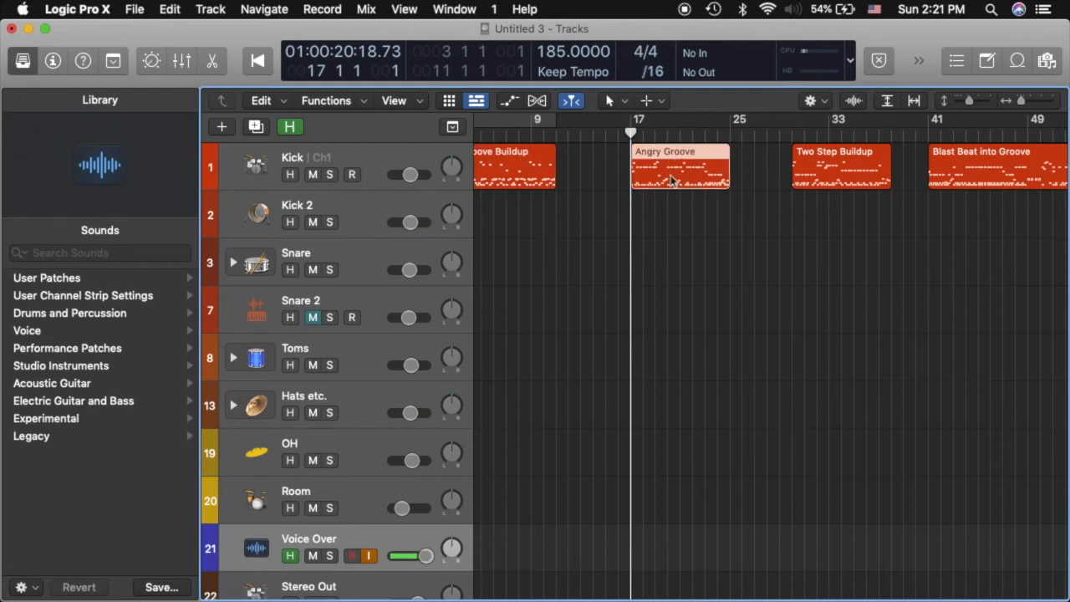
key(super+u)
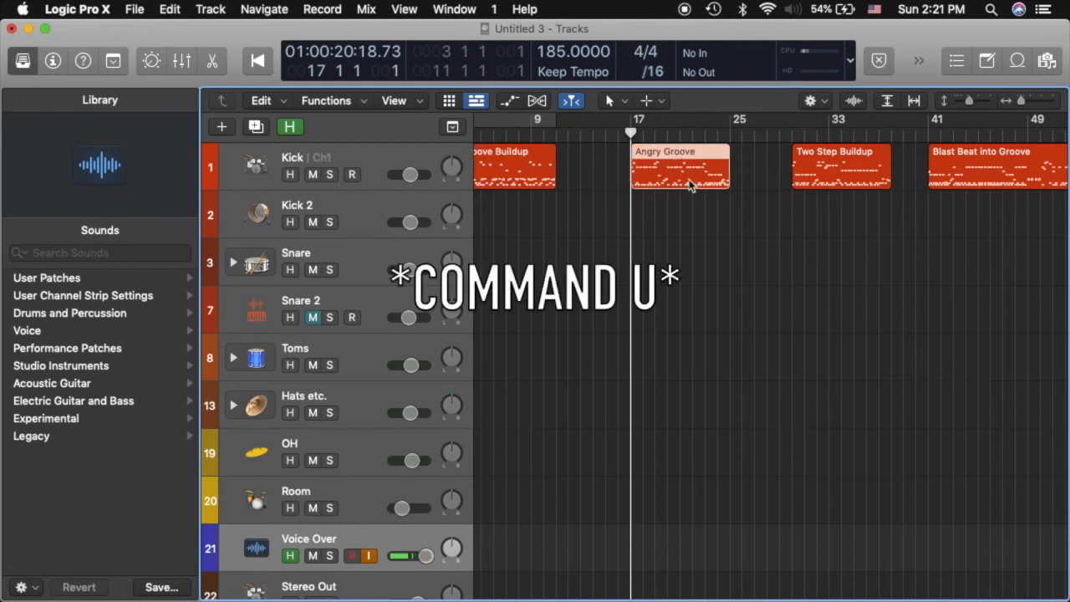
key(super+u)
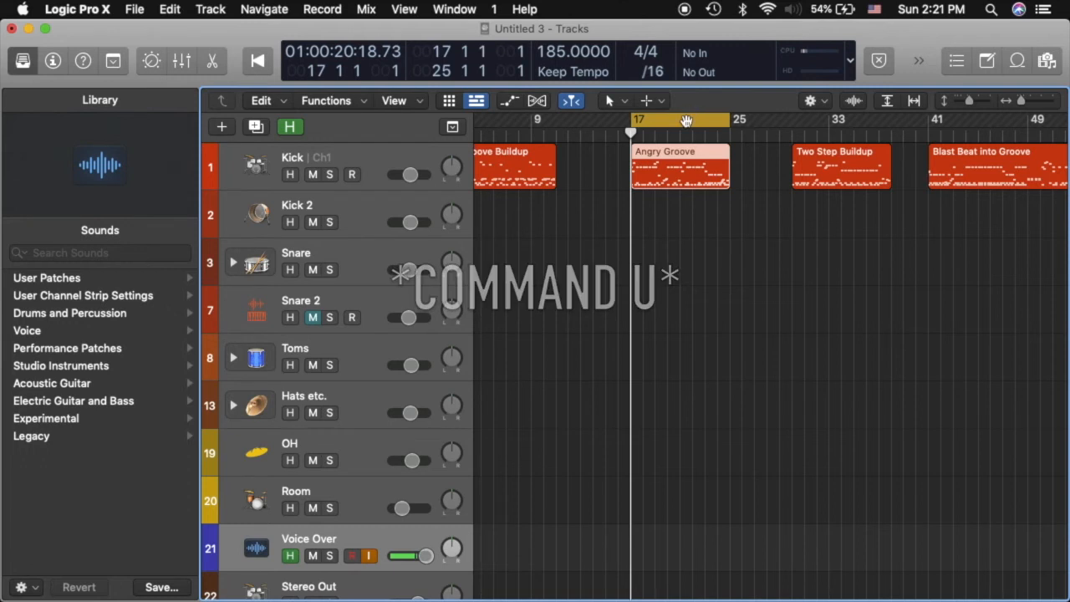
right_click(682, 181)
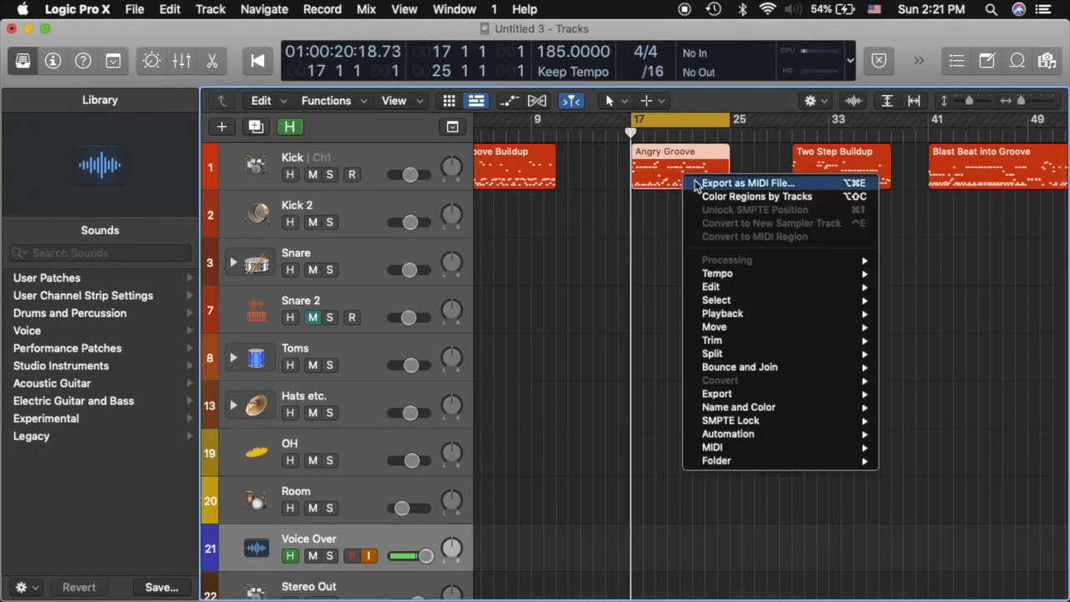
click(649, 224)
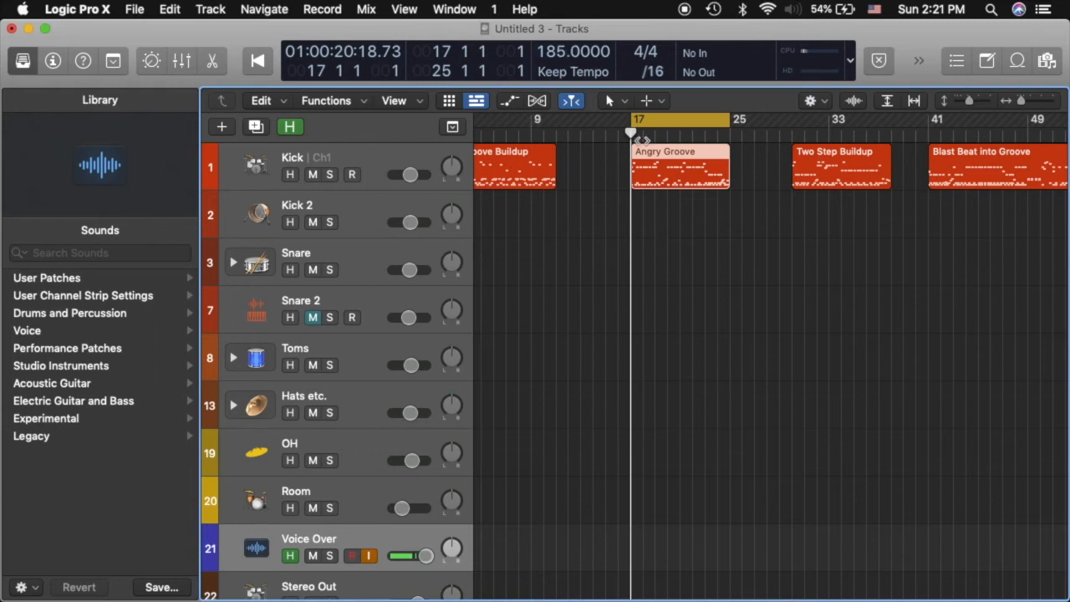
Open the Angry Groove region in a Piano Roll window and fit all of its notes in view
scroll(678, 165, right, 3)
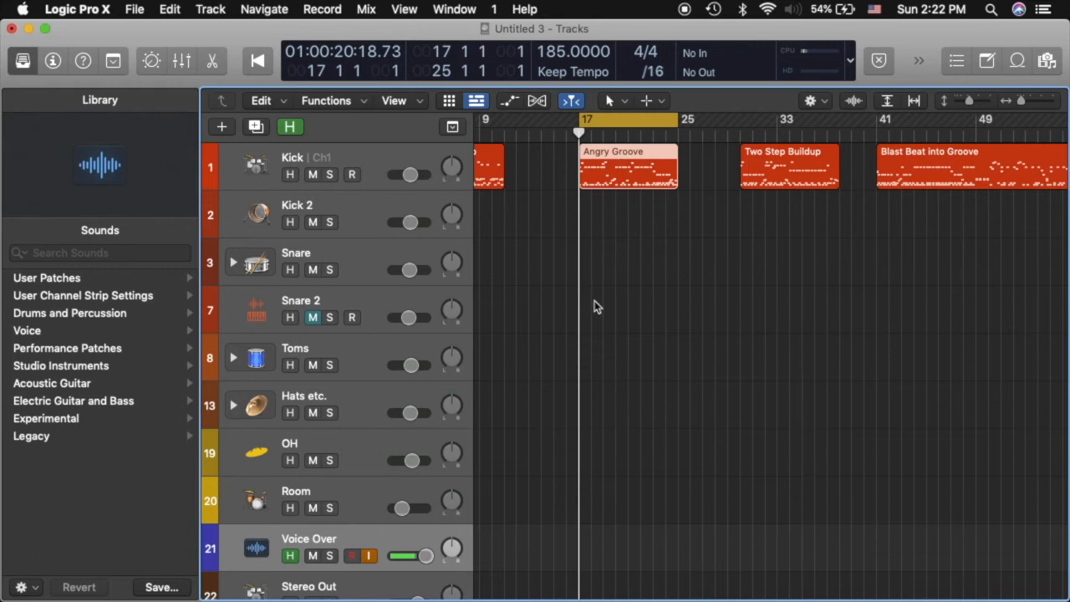
key(super+4)
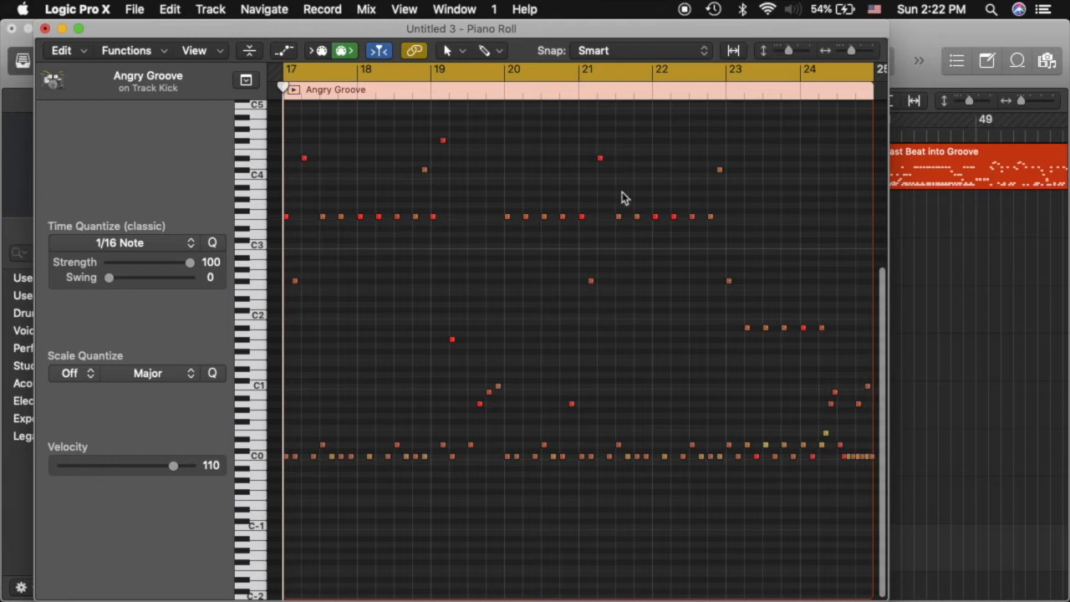
key(super+Left)
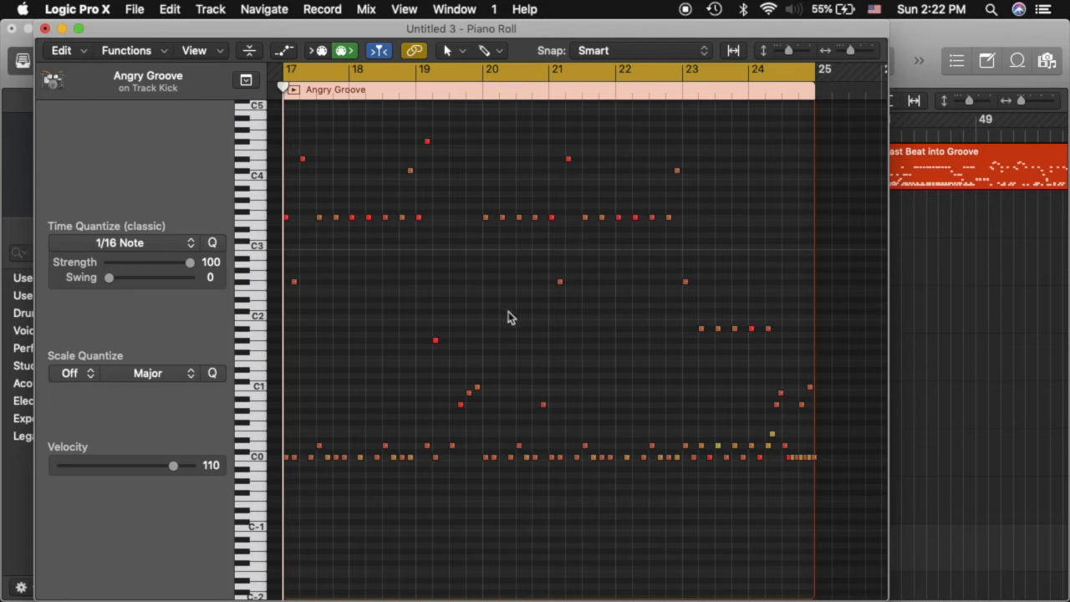
scroll(509, 313, left, 2)
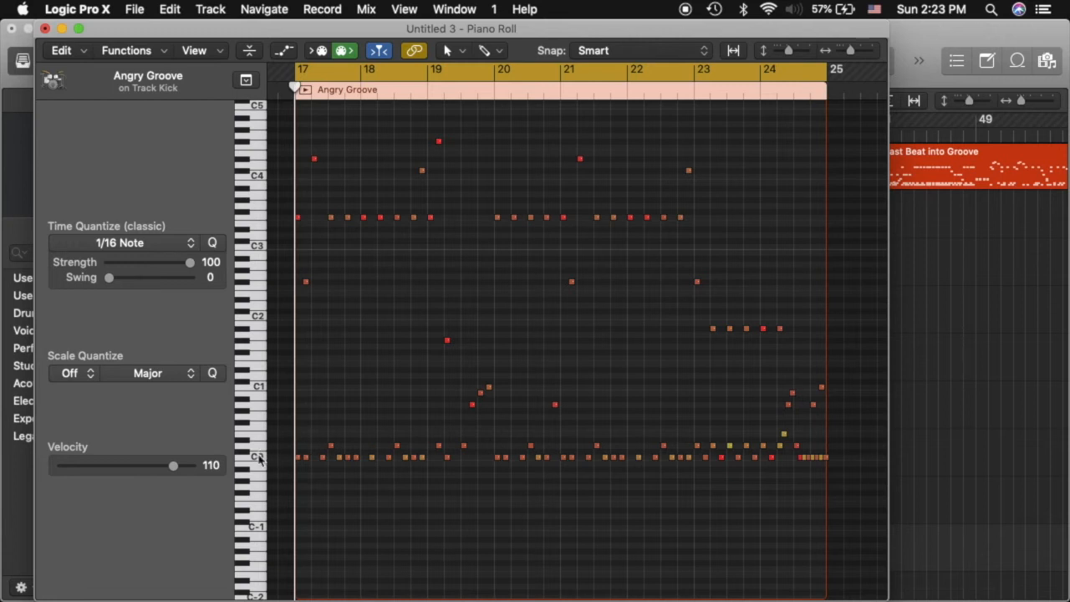
Select all the notes on C0 in the Angry Groove region and transpose them up in semitone steps
click(258, 458)
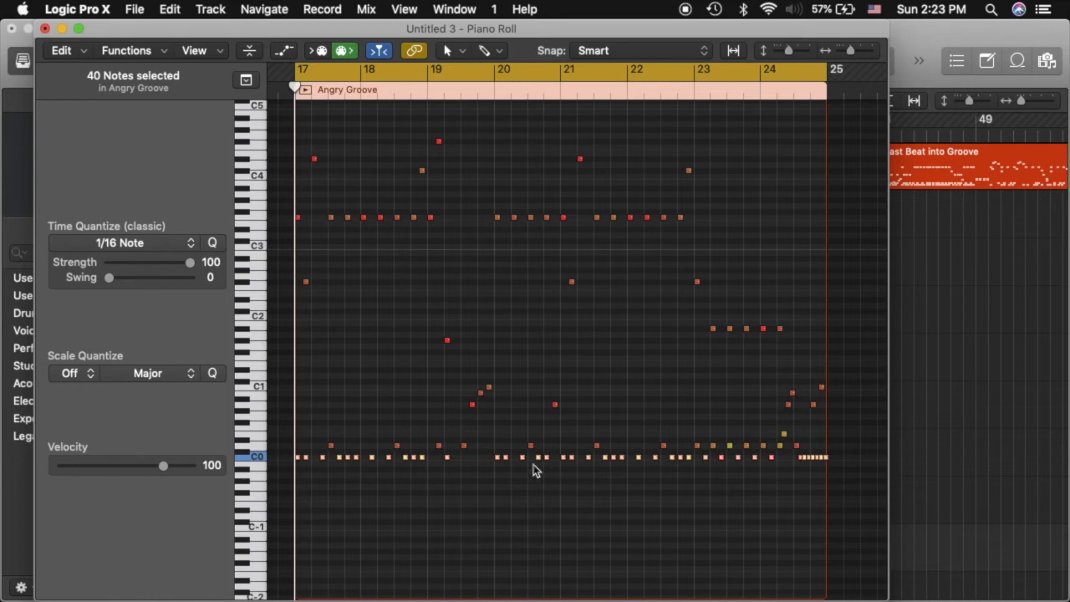
click(505, 458)
mouse_move(505, 458)
mouse_down()
mouse_move(502, 441)
mouse_move(506, 459)
mouse_up()
key(alt+Up)
key(alt+Up)
key(alt+Up)
key(alt+Up)
key(alt+Up)
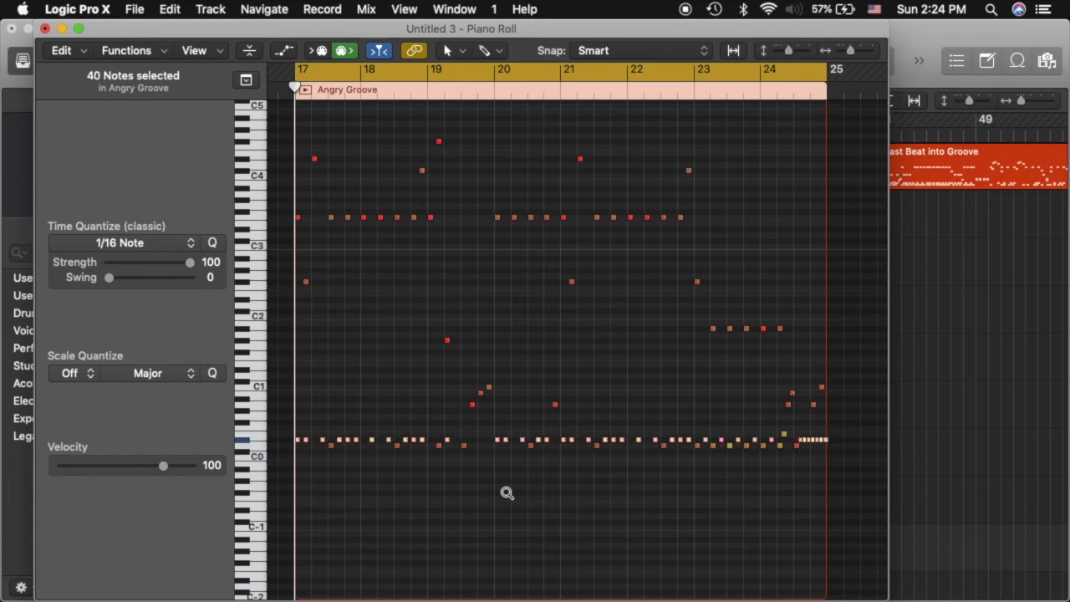
Transpose the selected notes back down to C0, deselect them, and close the Piano Roll
key(alt+Down)
key(alt+Down)
key(alt+Down)
key(alt+Down)
key(alt+Down)
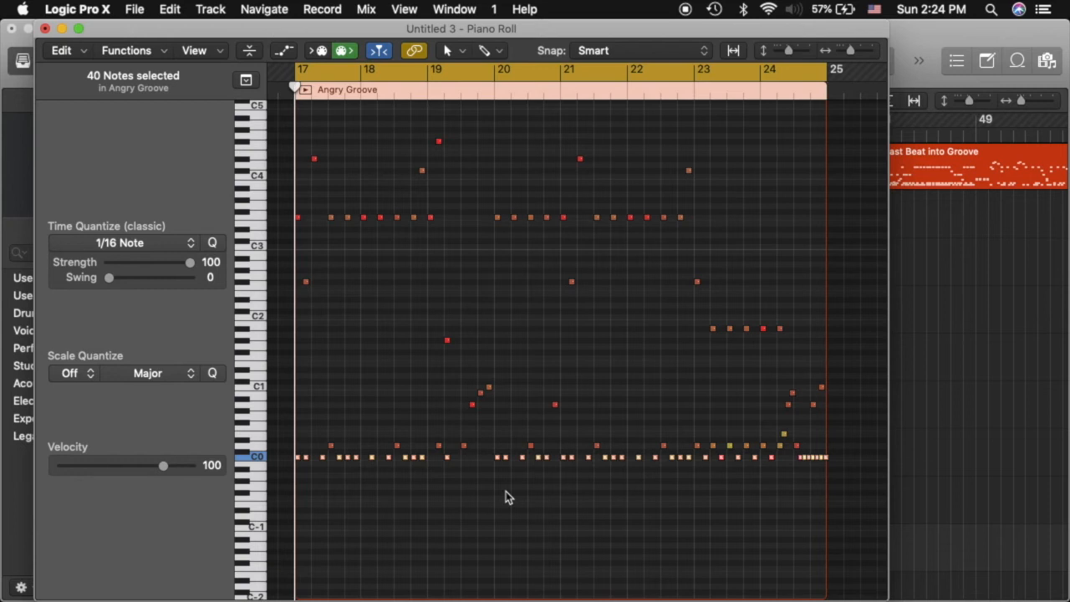
click(507, 499)
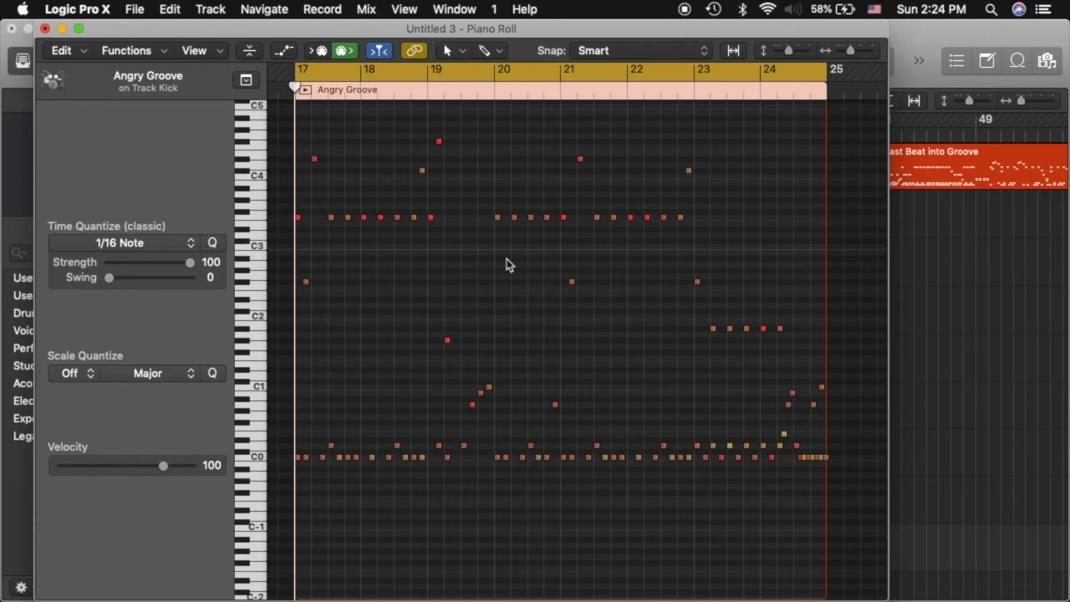
click(45, 29)
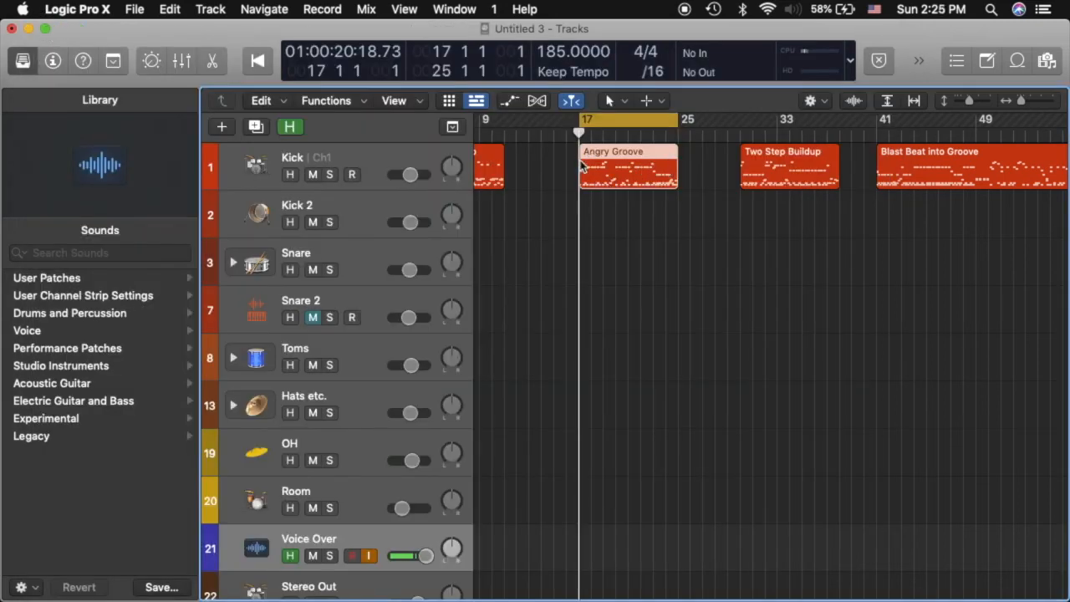
Show the project's Tempo List and select the tempo event at bar 29
click(171, 9)
mouse_move(251, 518)
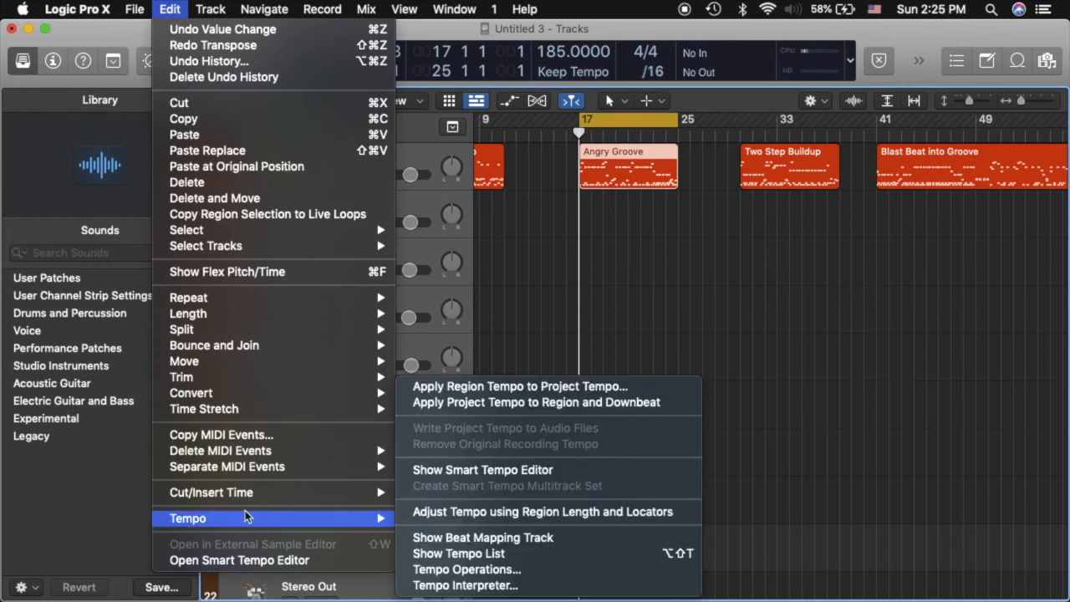
click(433, 555)
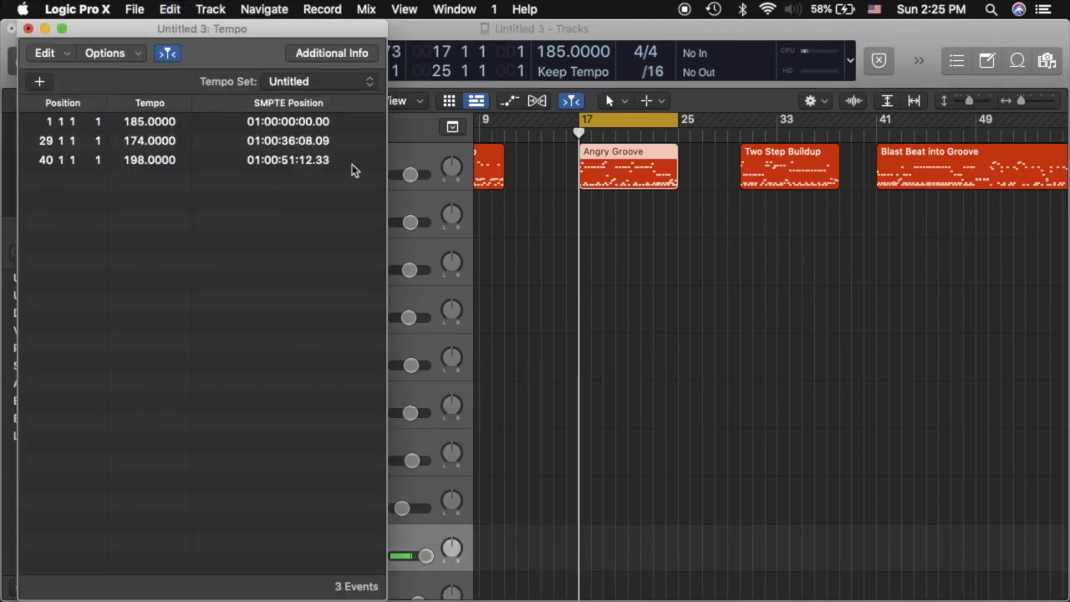
click(158, 142)
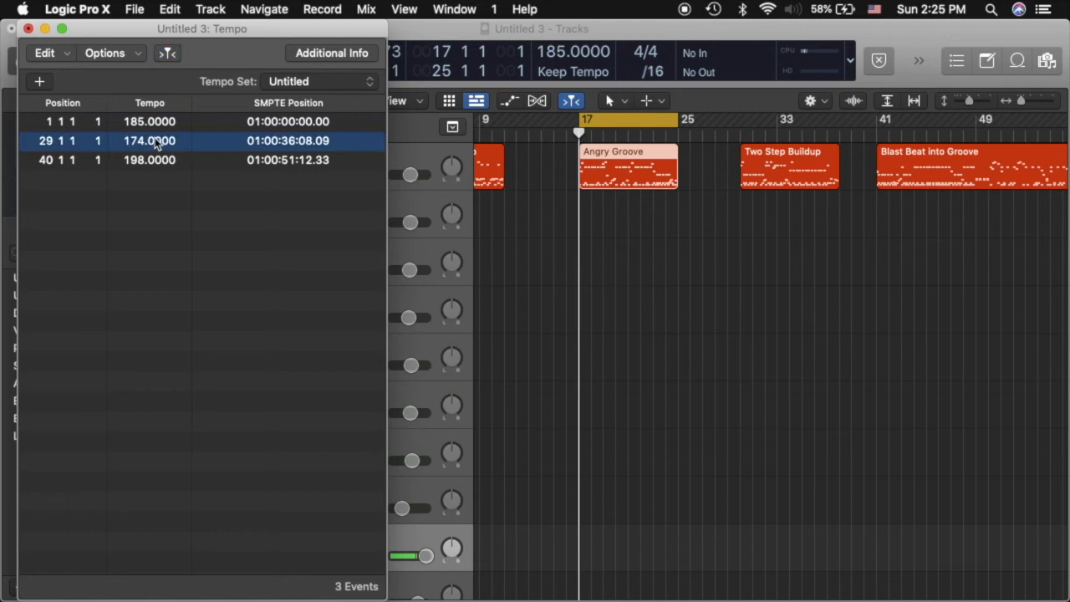
Close the Tempo List, place the playhead at bar 30, and set the cycle range to the Two Step Buildup region
key(super+w)
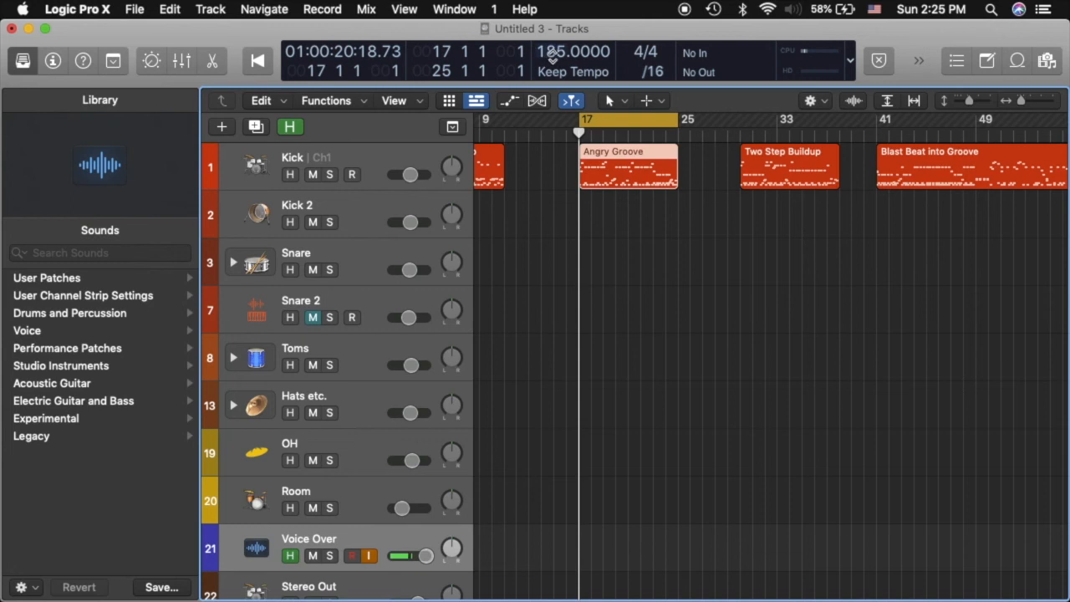
click(648, 121)
scroll(669, 126, right, 2)
click(708, 131)
click(740, 183)
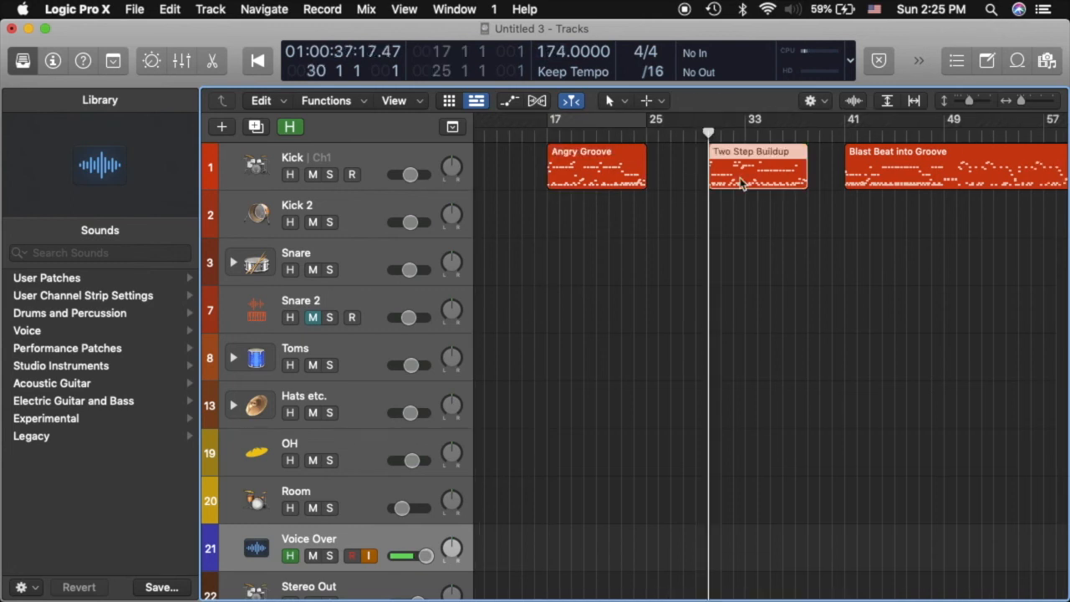
key(cmd+u)
Audition the Two Step Buildup region with the Voice Over track muted, stop playback, unmute the track, and turn off cycling
key(space)
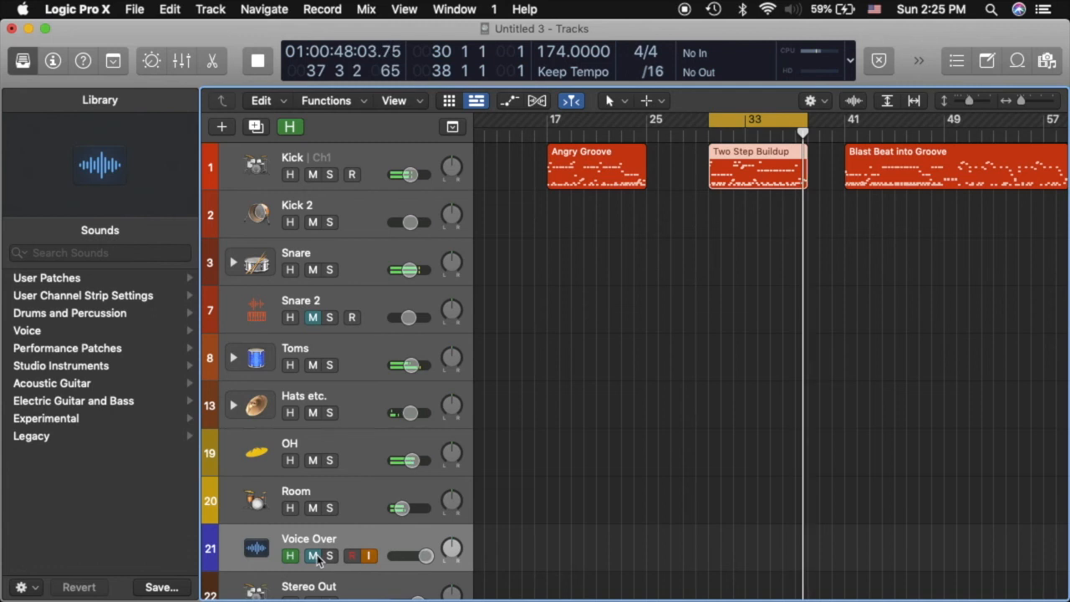
key(space)
click(313, 556)
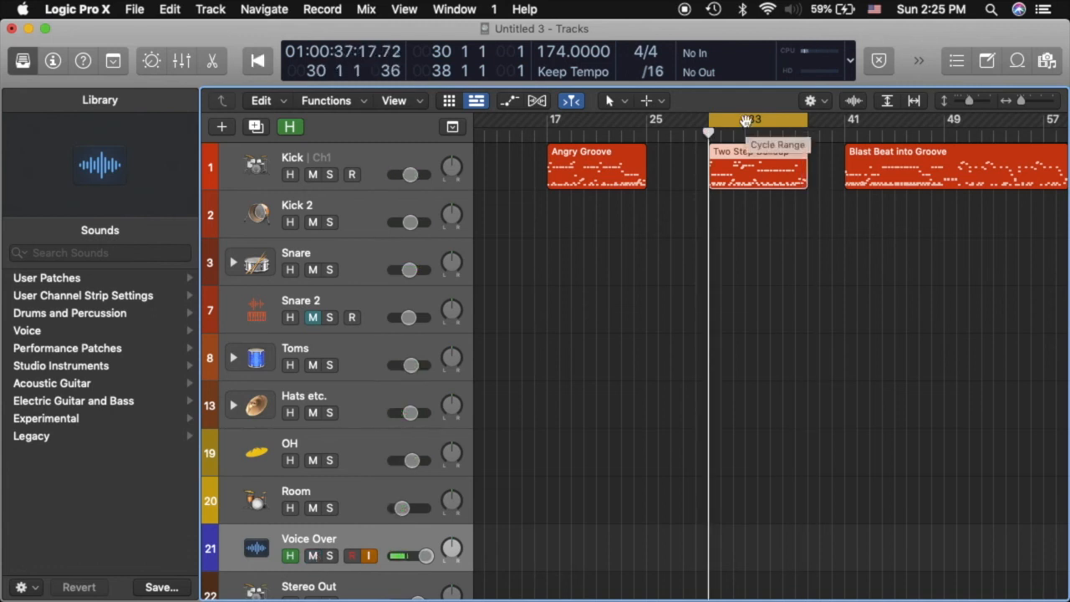
scroll(779, 203, down, 2)
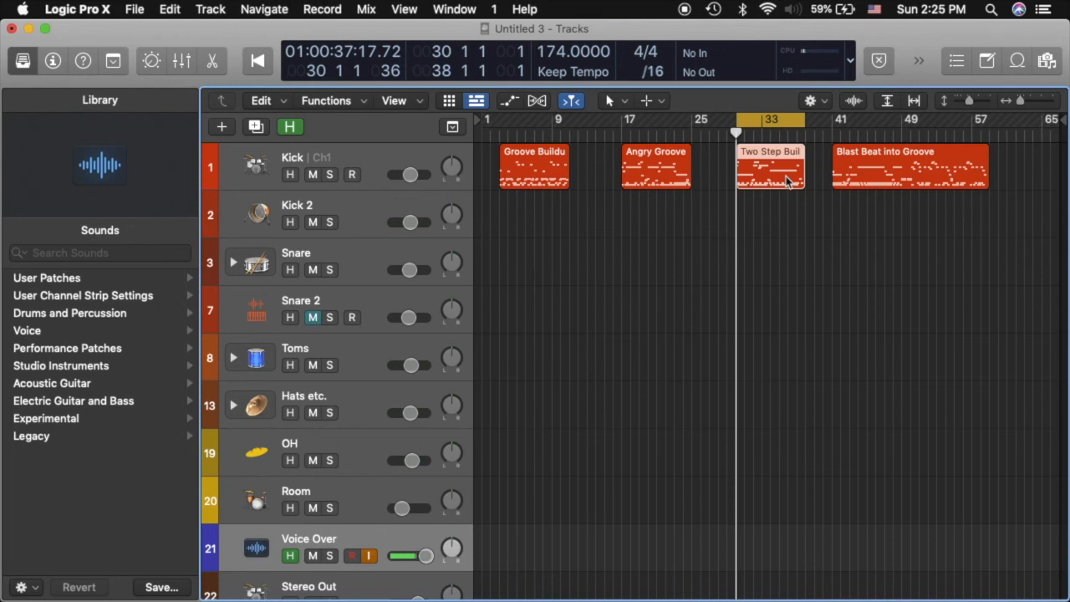
click(791, 122)
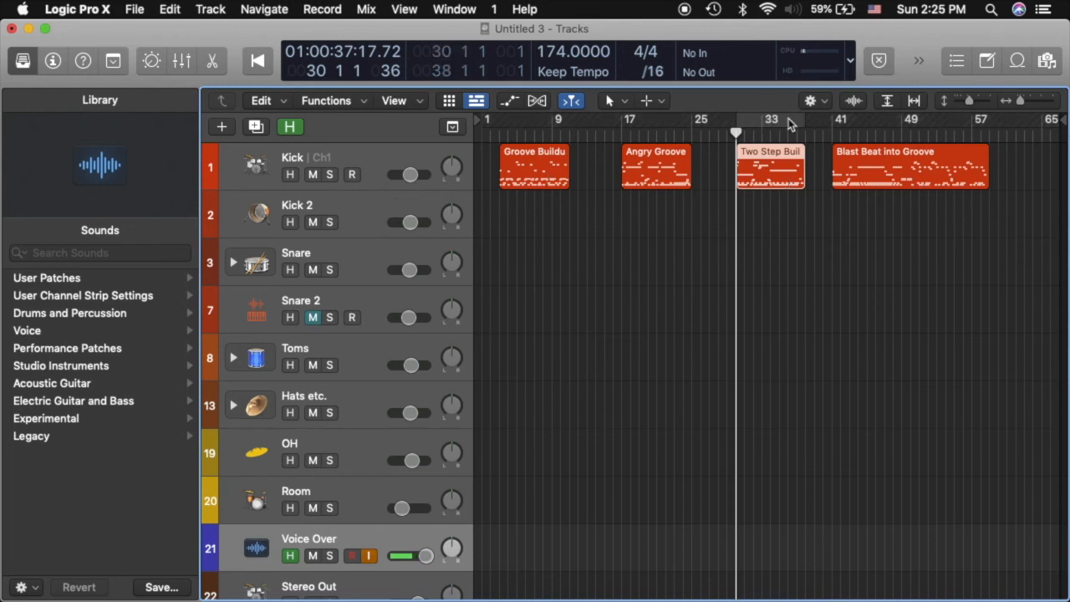
Place the playhead at bar 41 and set the cycle range to the Blast Beat into Groove region
click(833, 133)
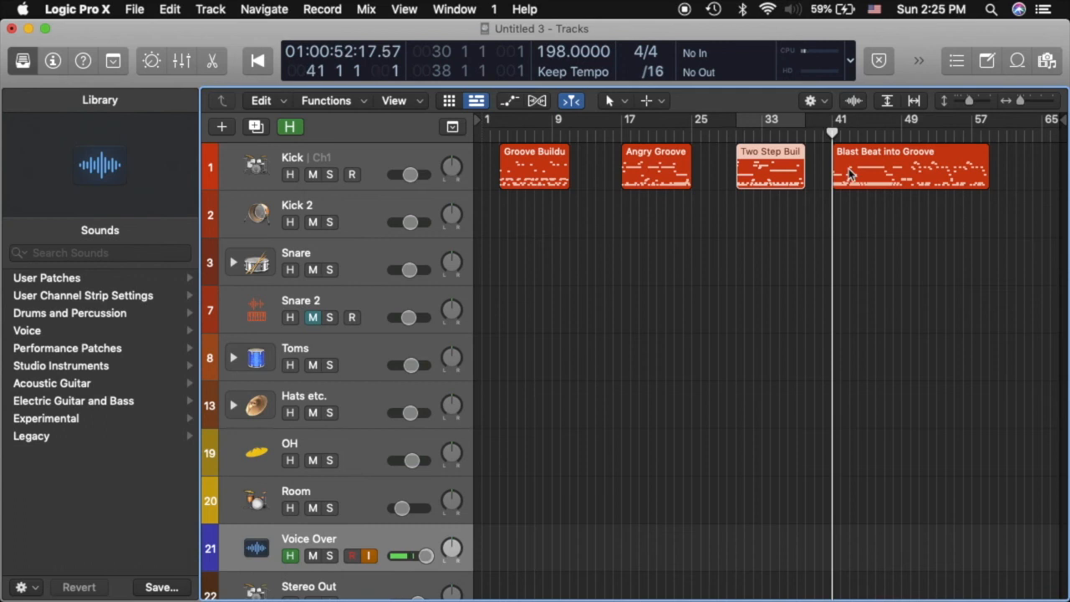
key(super+Right)
scroll(850, 173, right, 5)
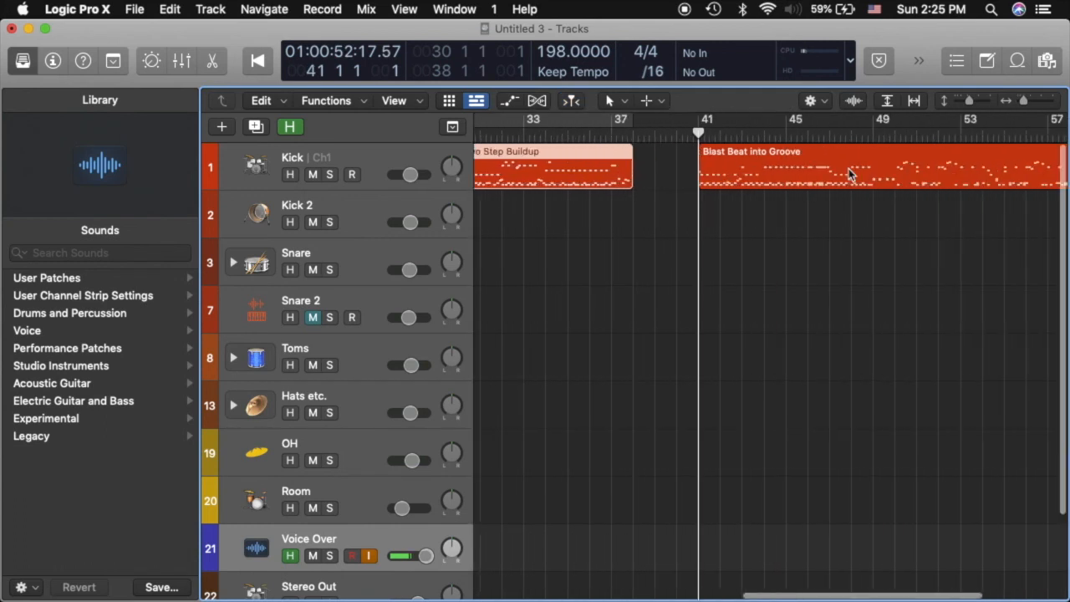
scroll(849, 173, right, 2)
click(803, 159)
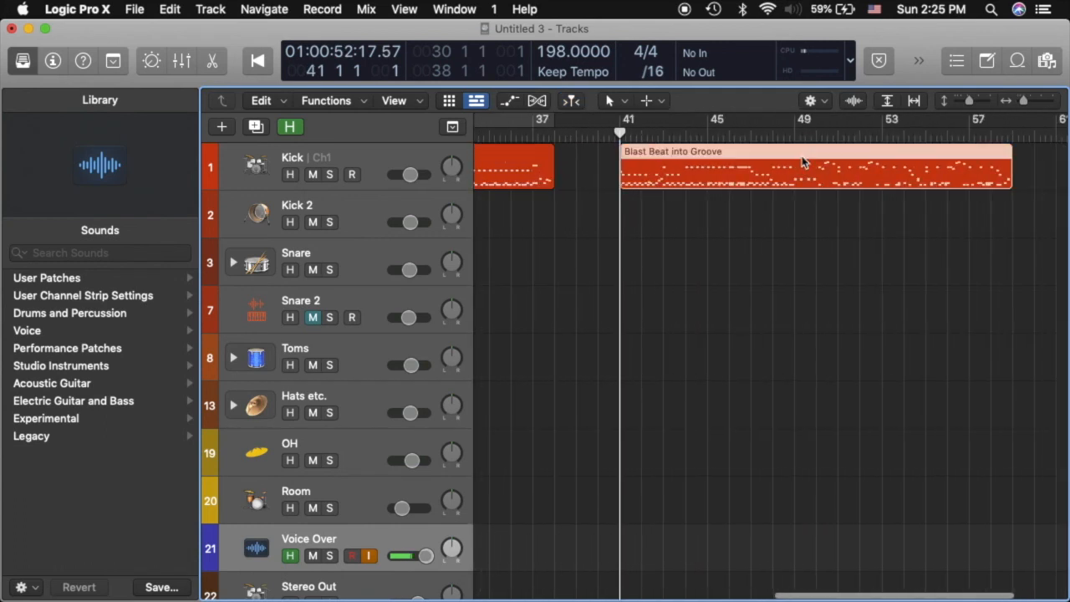
key(super+u)
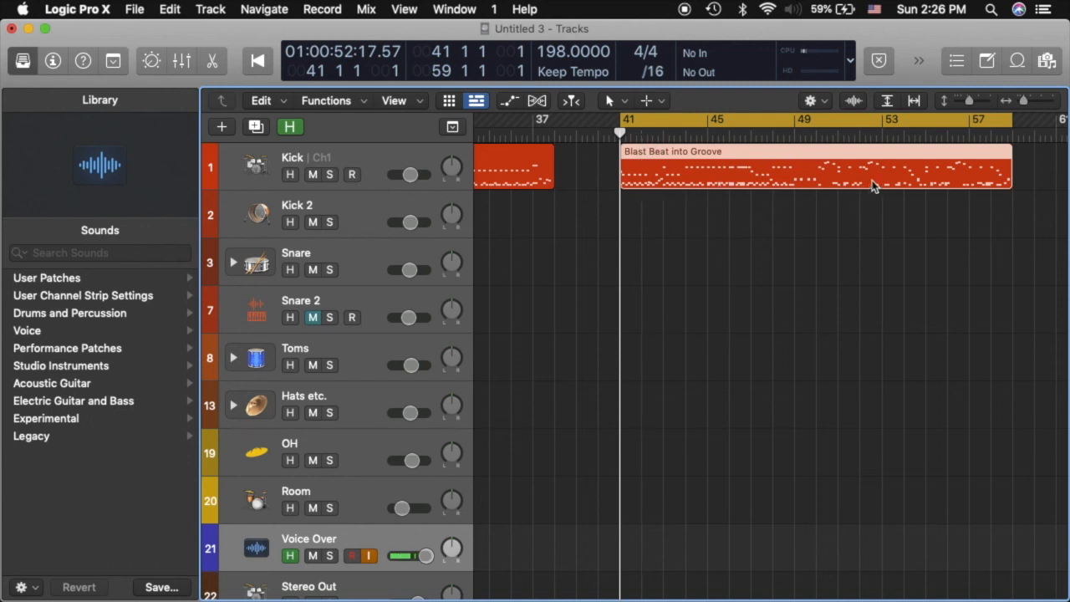
Turn off cycling, audition the Blast Beat into Groove region with the Voice Over track muted, and park the playhead at bar 60
click(843, 124)
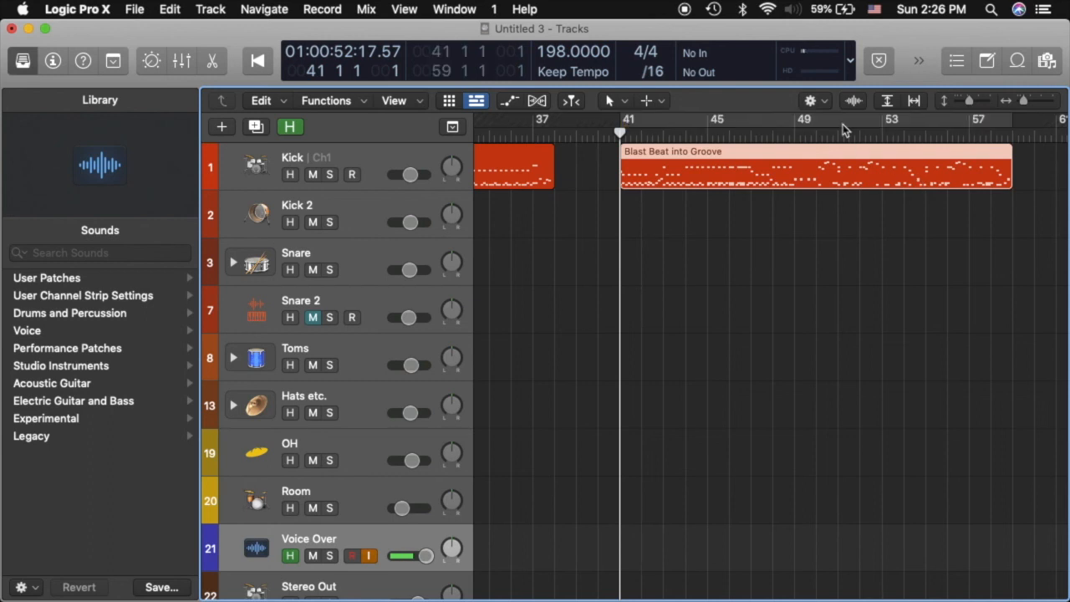
scroll(898, 201, right, 2)
scroll(898, 201, down, 3)
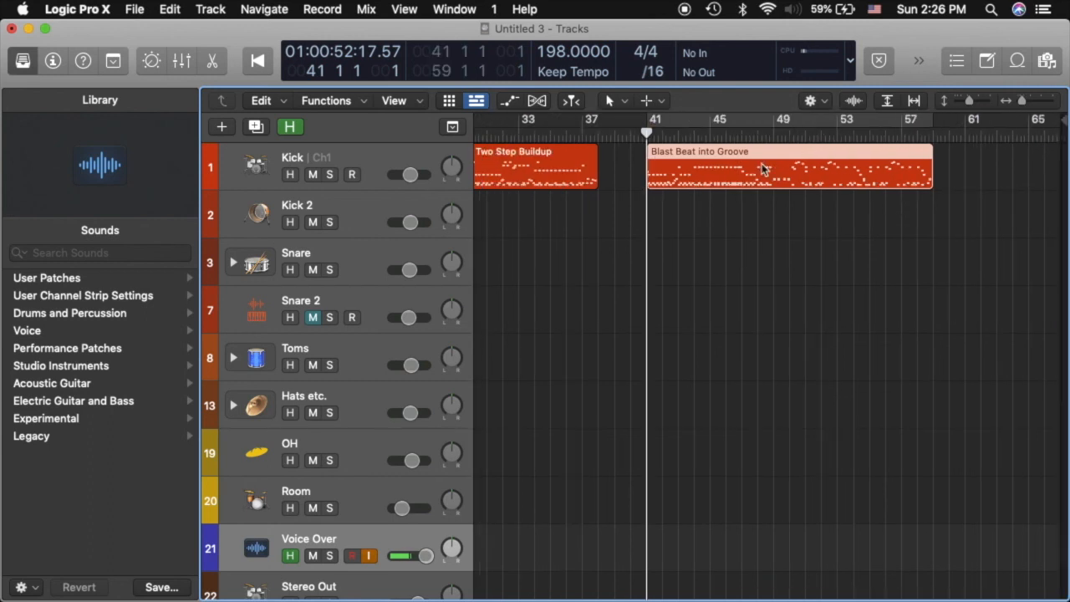
key(space)
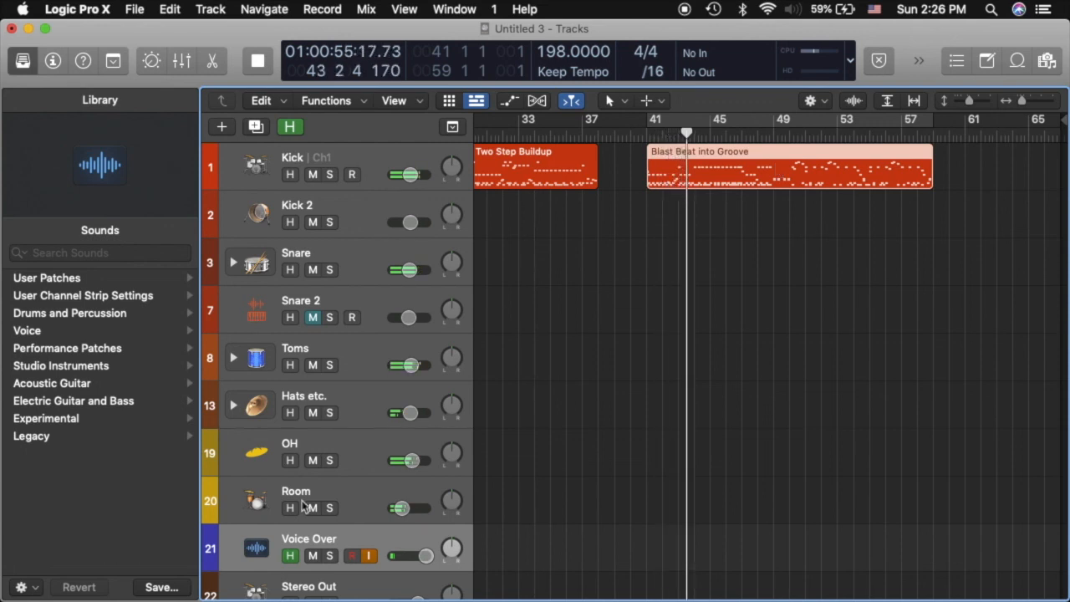
click(312, 556)
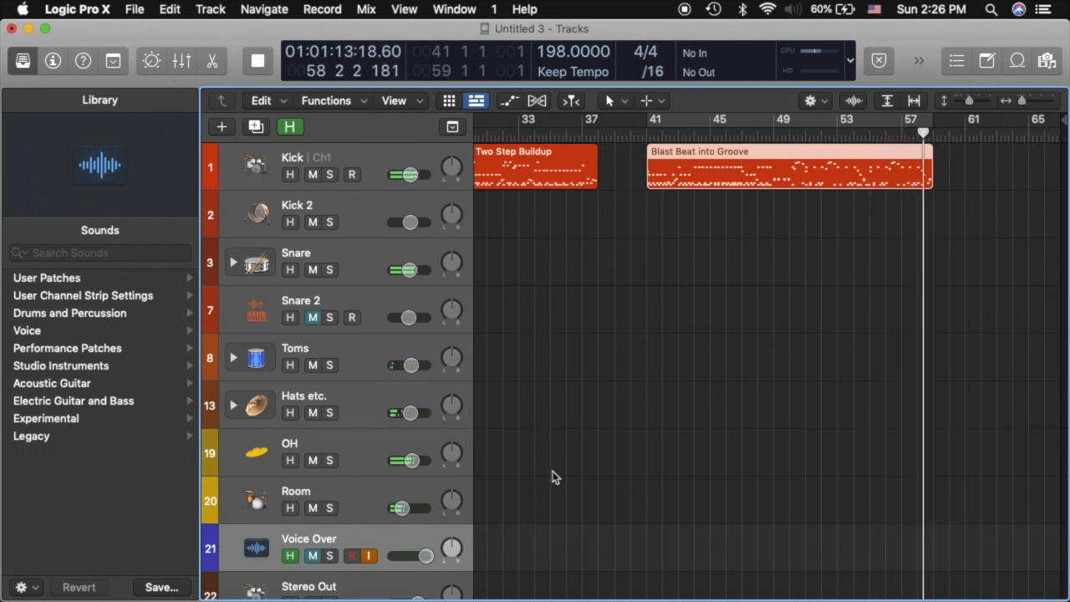
key(space)
click(954, 137)
Compare the project tempo at the starts of the Blast Beat into Groove region at bar 41 and the first region at bar 3
key(super+Left)
key(super+Left)
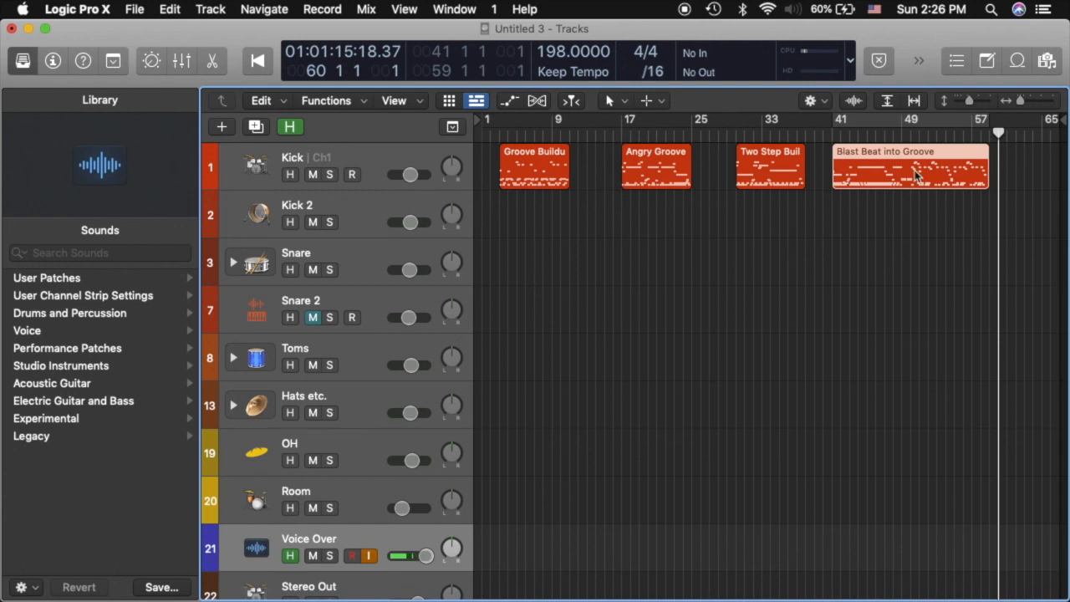
click(833, 134)
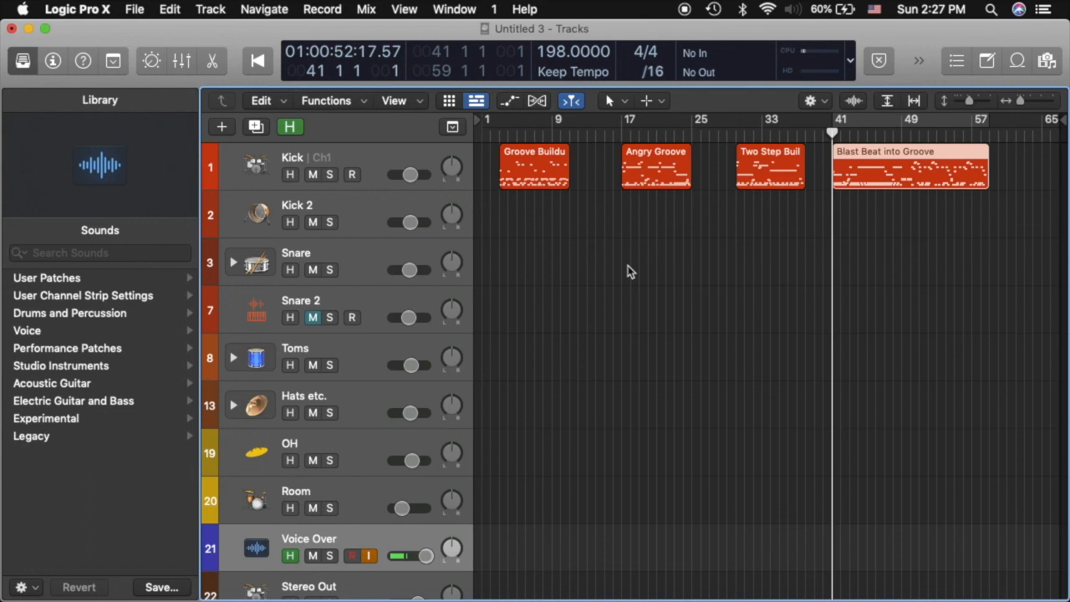
click(500, 134)
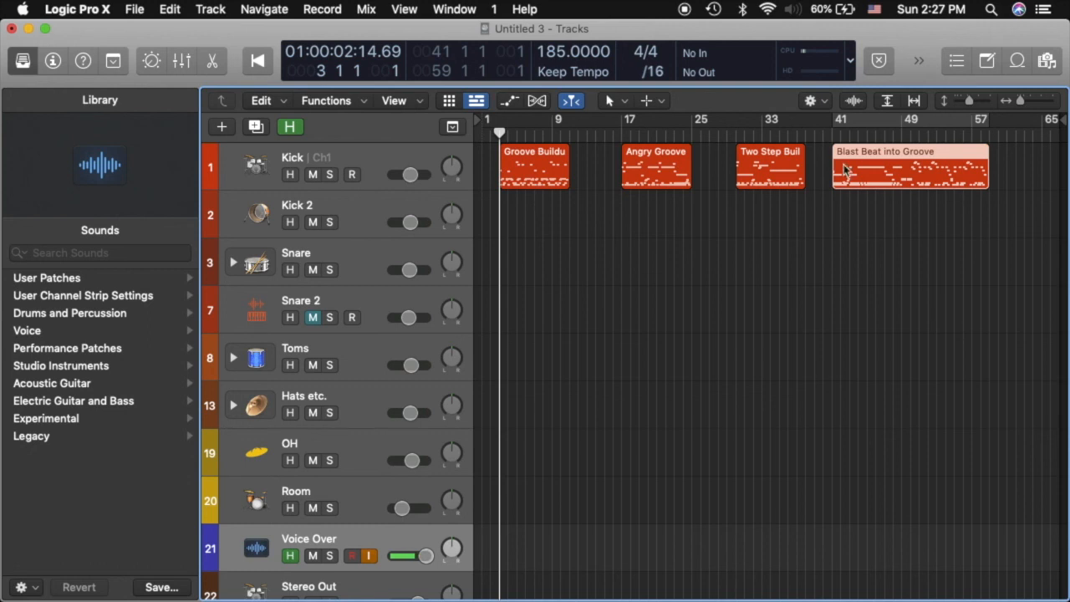
click(833, 132)
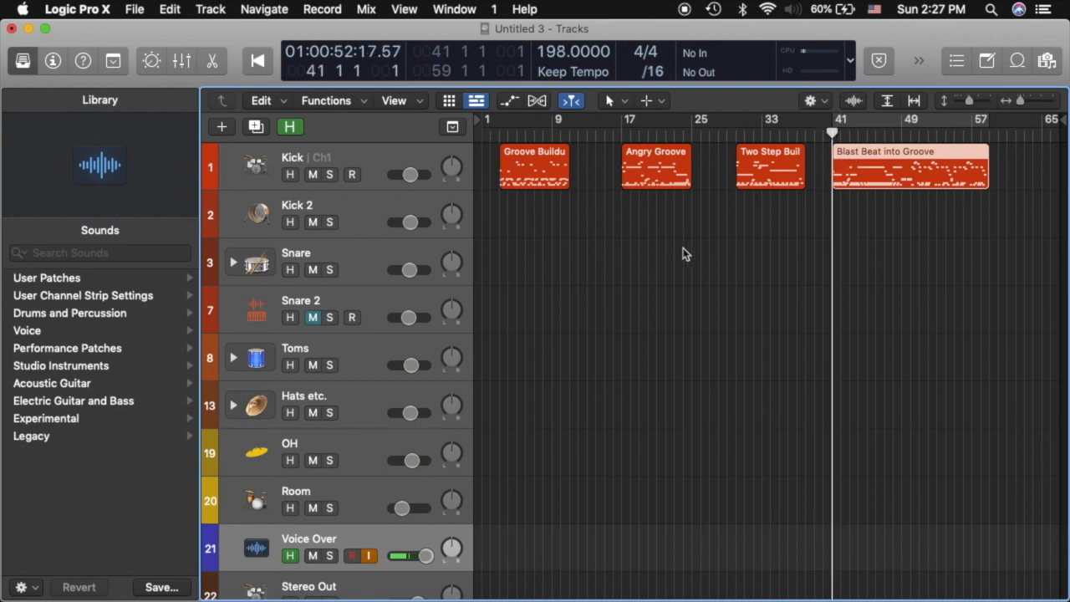
click(499, 132)
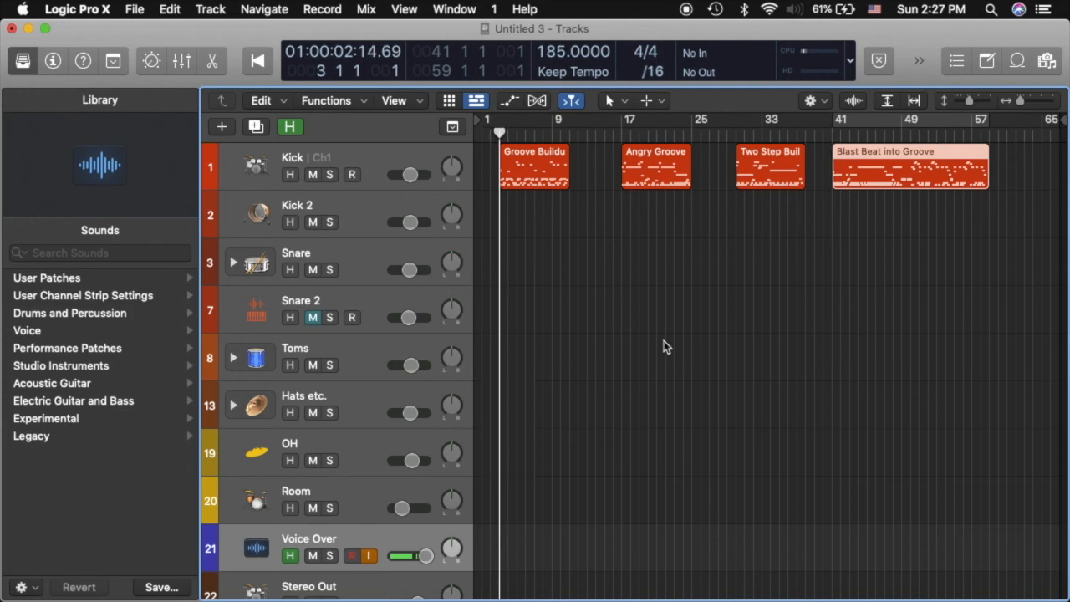